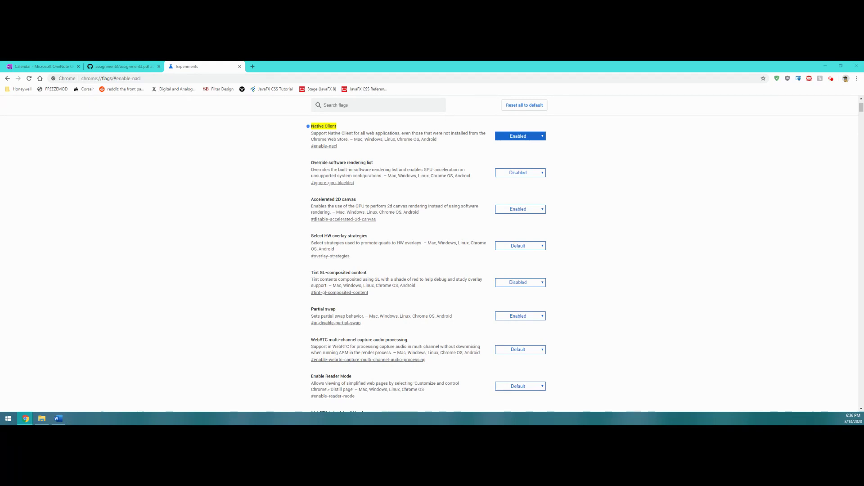
Step: Replace the Chrome flags page address with everycircuit.com and load the site
click(178, 77)
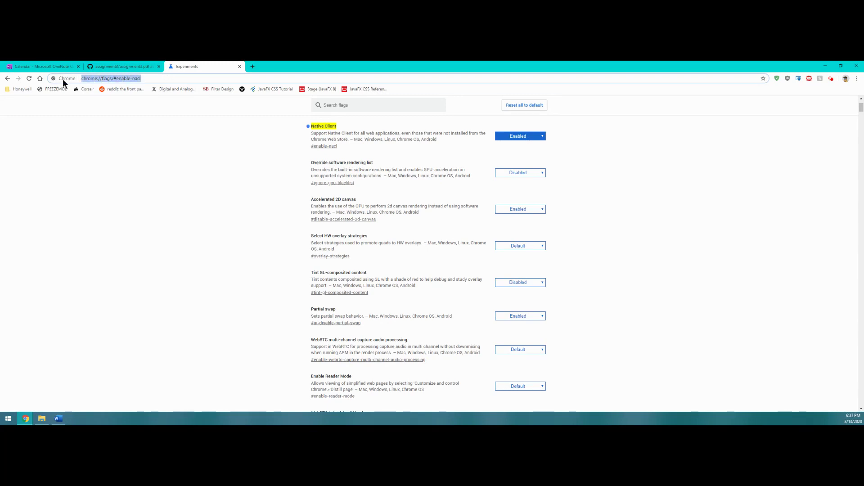
click(88, 78)
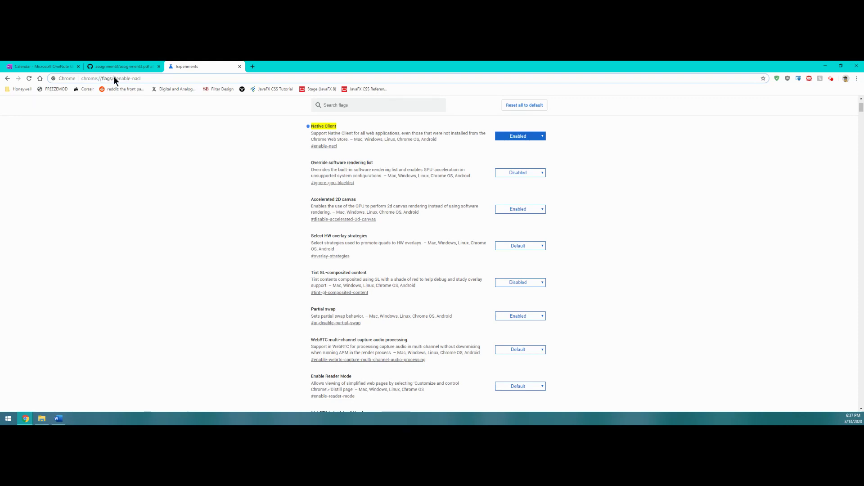
drag(118, 78, 133, 79)
click(275, 154)
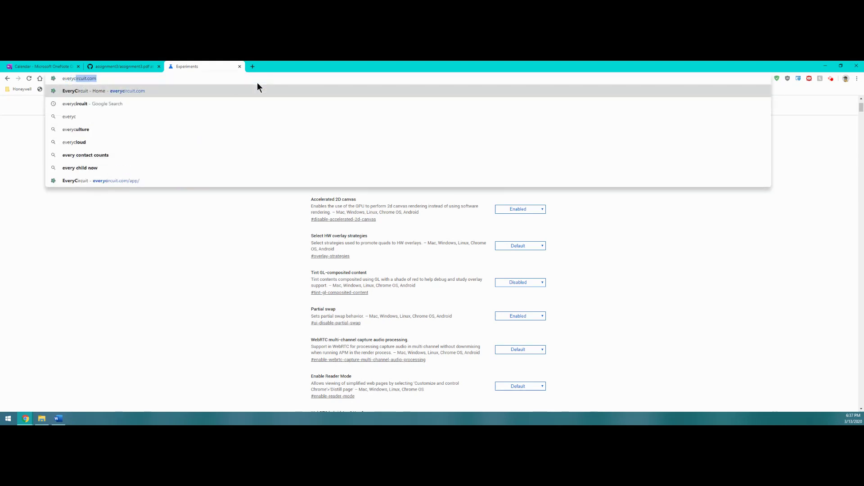
text(ircuit.co)
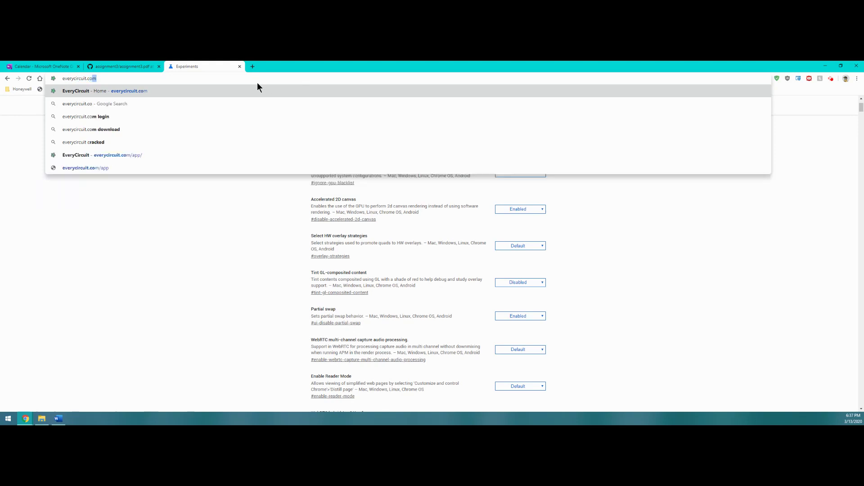
key(Return)
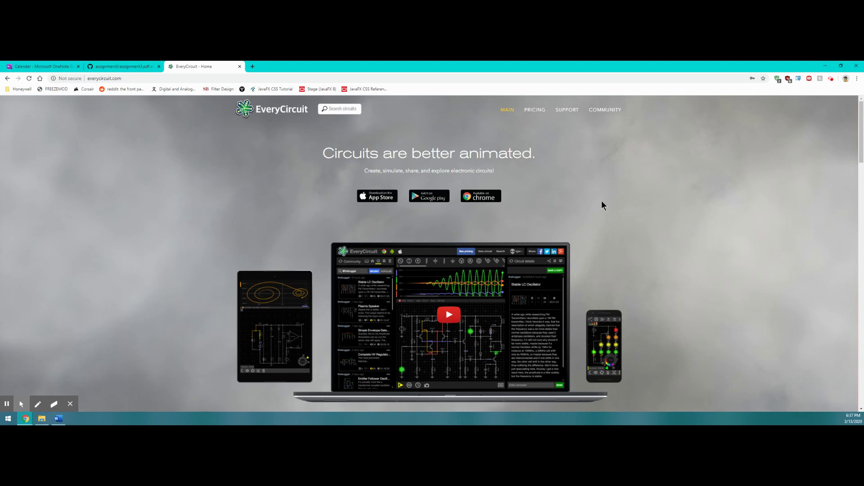
mouse_move(563, 204)
mouse_down()
mouse_move(475, 218)
mouse_move(478, 201)
mouse_move(487, 200)
mouse_move(478, 198)
mouse_move(487, 199)
mouse_up()
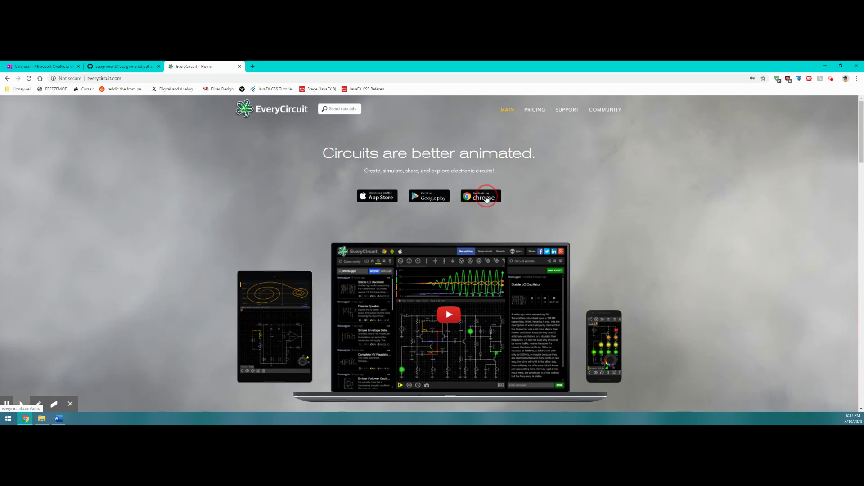
Step: Launch the EveryCircuit web app and enter a sign-up username and e-mail address
click(487, 198)
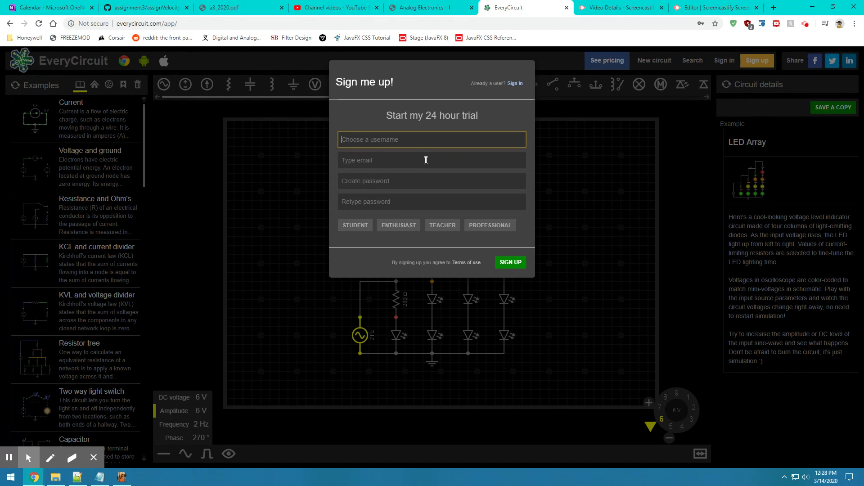
text(heffernan)
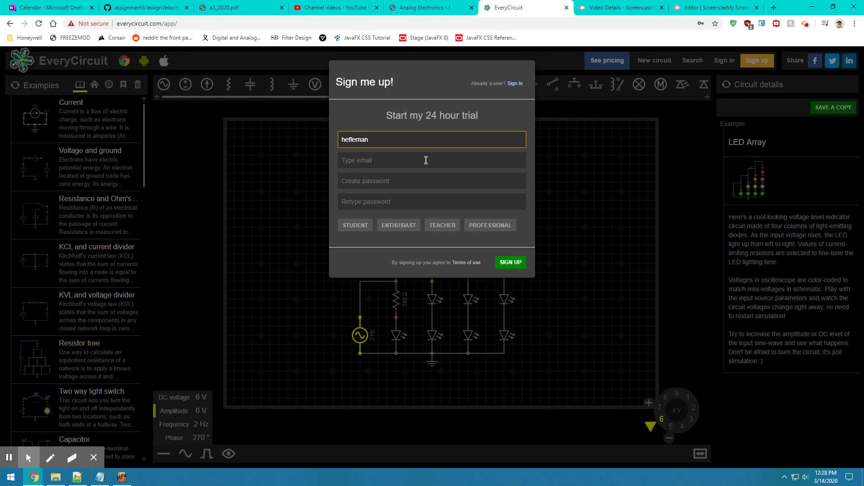
text(_5570)
click(426, 160)
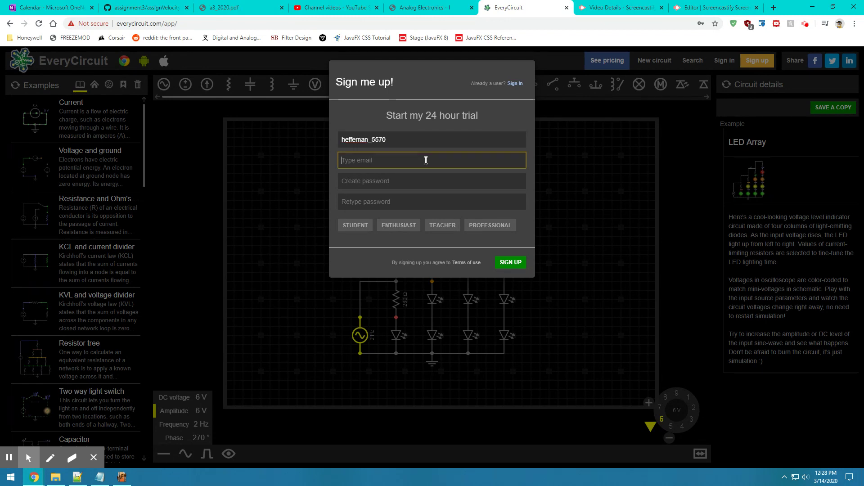
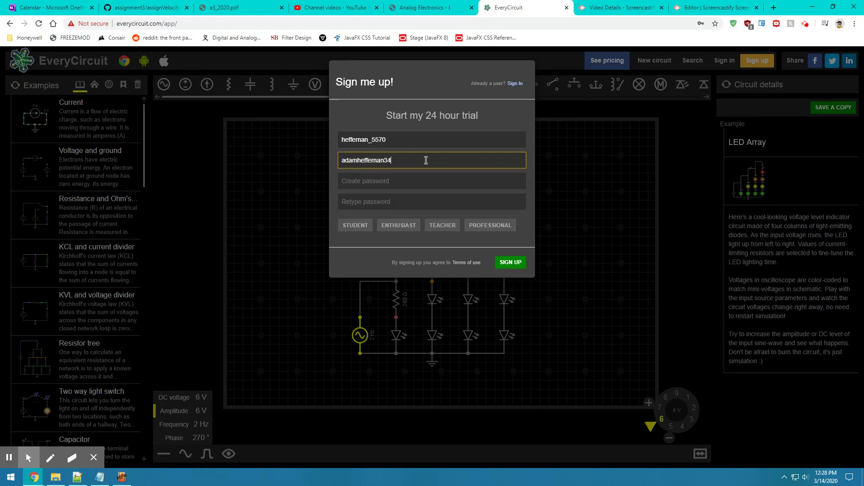
Step: Enter and confirm the account password, choose STUDENT, and sign up for the trial
key(Tab)
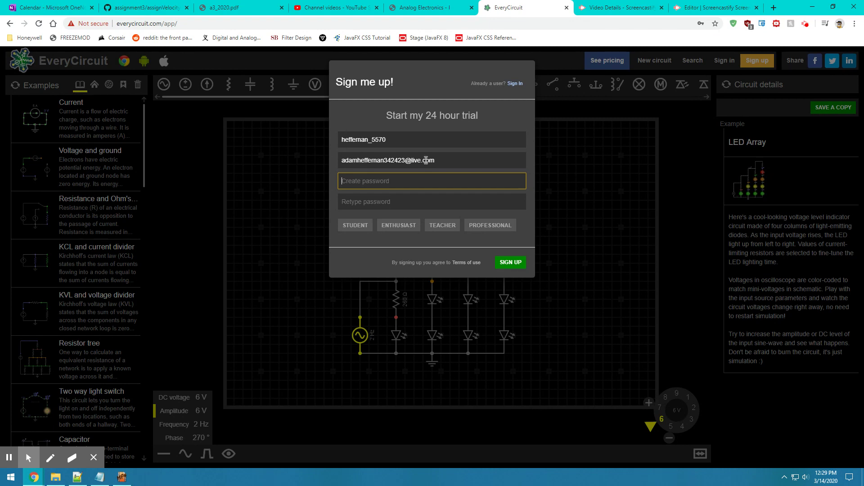
text(••••••••)
key(Tab)
text(••••••••)
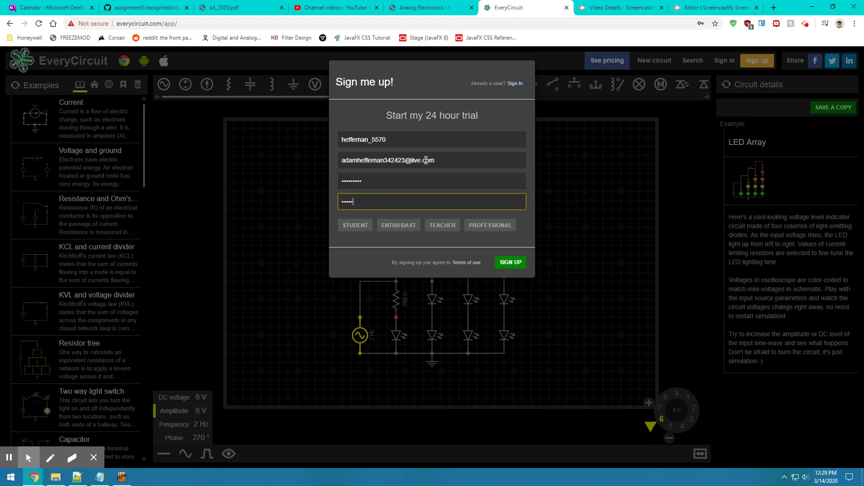
text(•)
click(344, 231)
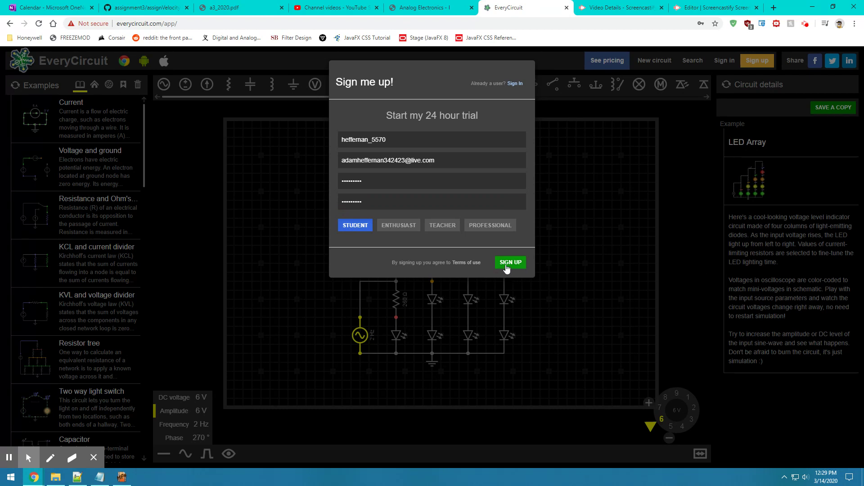
click(508, 264)
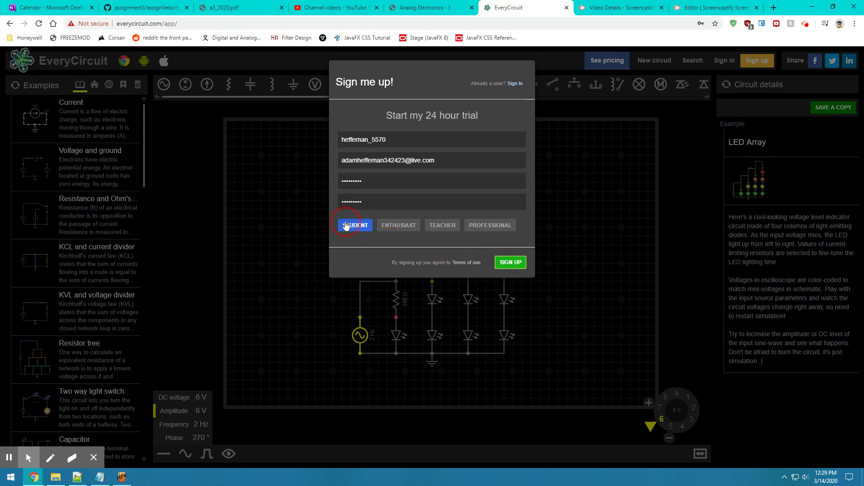
click(505, 264)
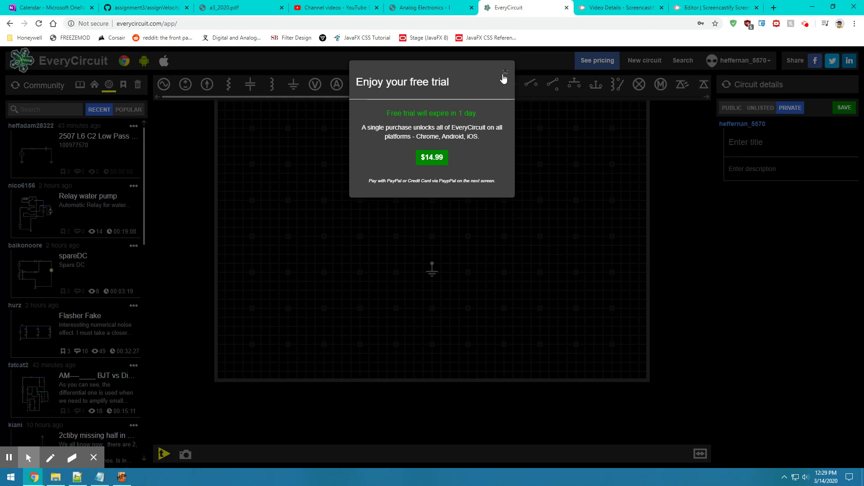
Step: Close the 'Enjoy your free trial' notice and choose Profile from the username menu
click(505, 72)
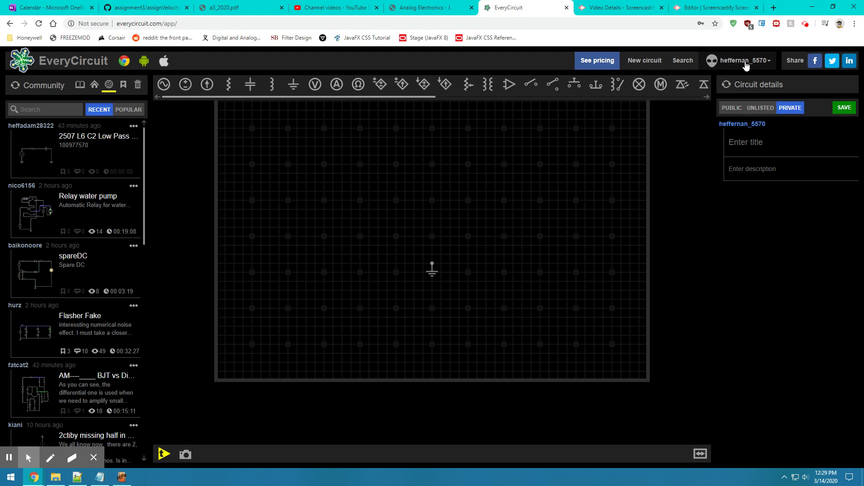
drag(745, 65, 767, 62)
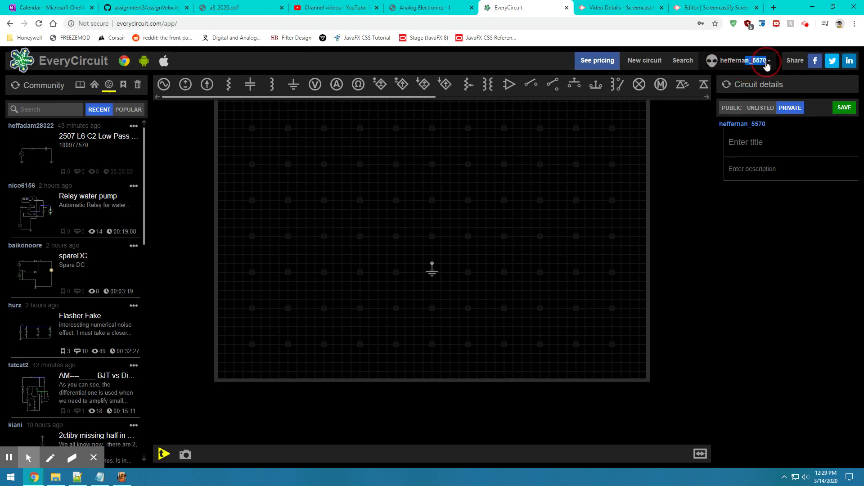
click(767, 63)
drag(756, 78, 756, 108)
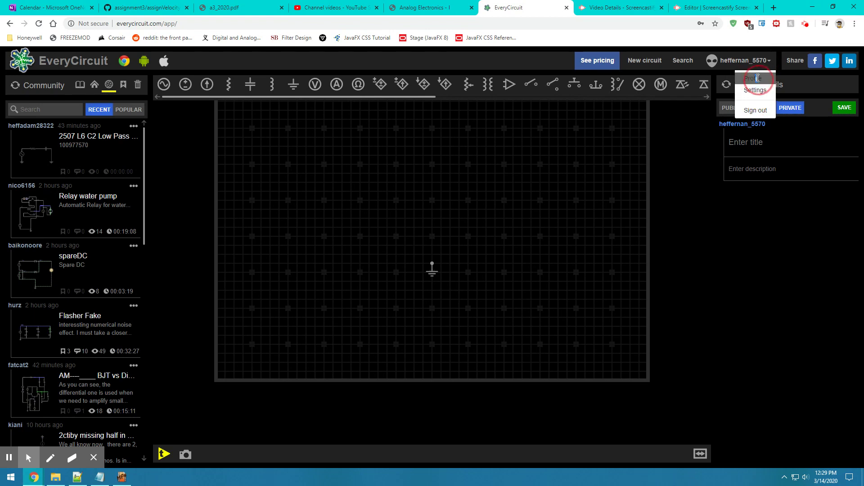
click(757, 76)
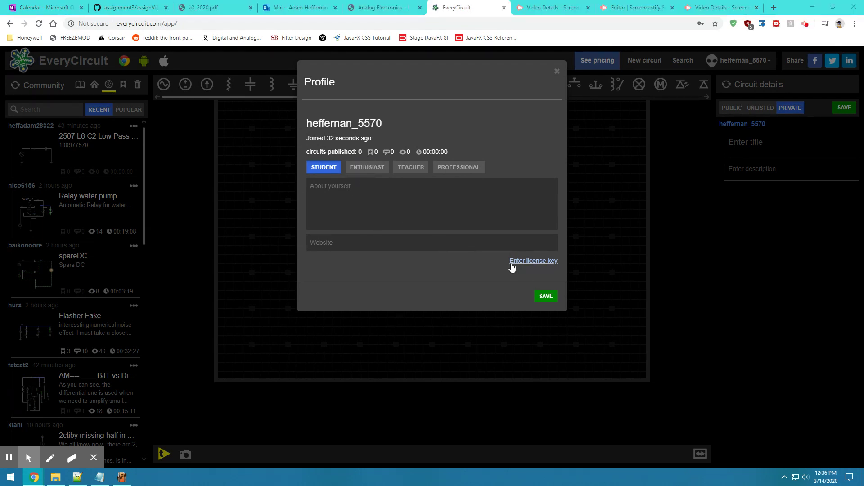
Step: Bring up the license key entry box from the account profile
drag(512, 265, 558, 263)
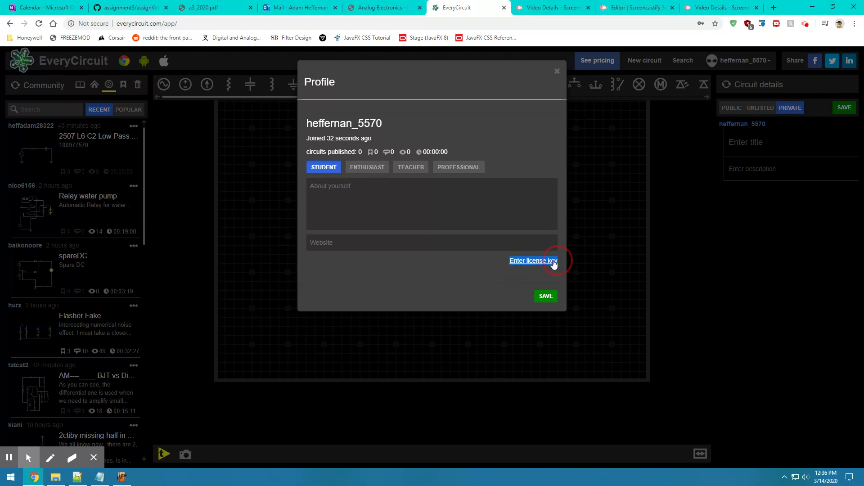
drag(553, 264, 493, 270)
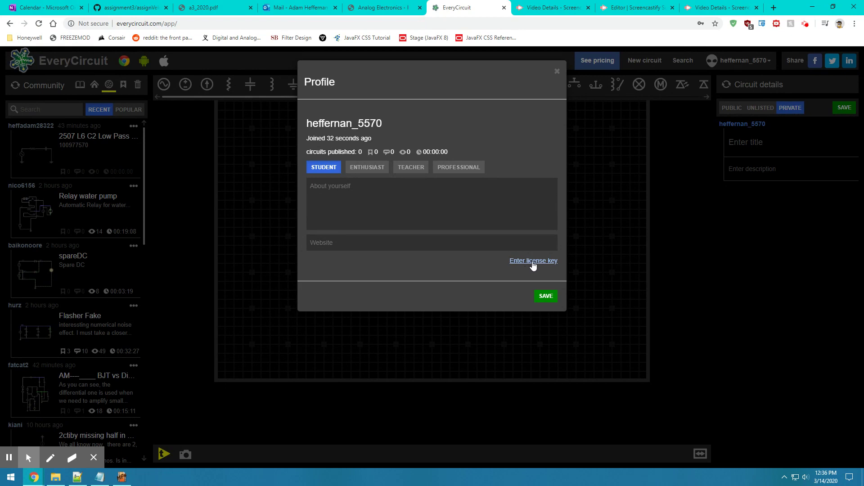
click(533, 264)
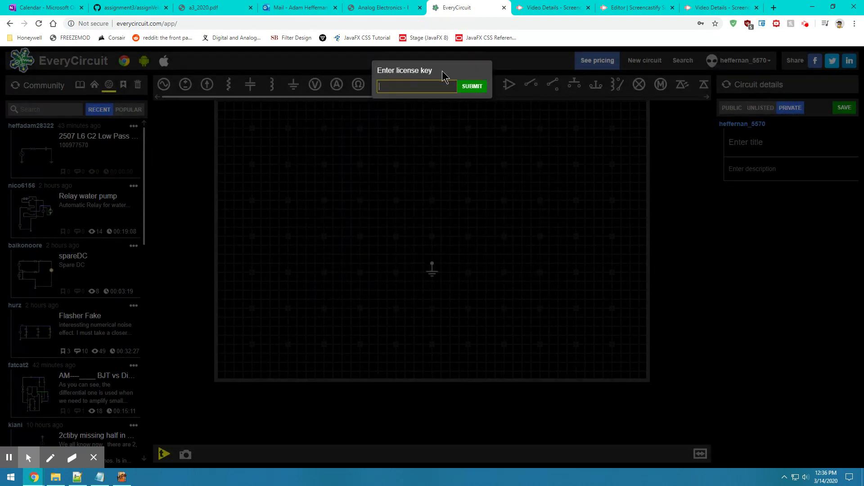
drag(440, 71, 436, 72)
click(406, 90)
click(50, 458)
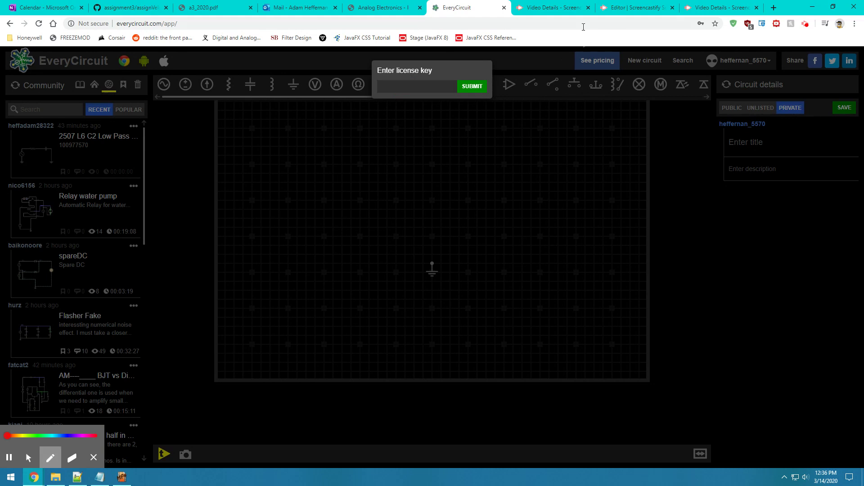
mouse_move(383, 83)
mouse_down()
mouse_move(413, 93)
mouse_move(392, 89)
mouse_move(431, 75)
mouse_move(336, 84)
mouse_move(466, 87)
mouse_move(381, 83)
mouse_move(452, 85)
mouse_move(417, 84)
mouse_up()
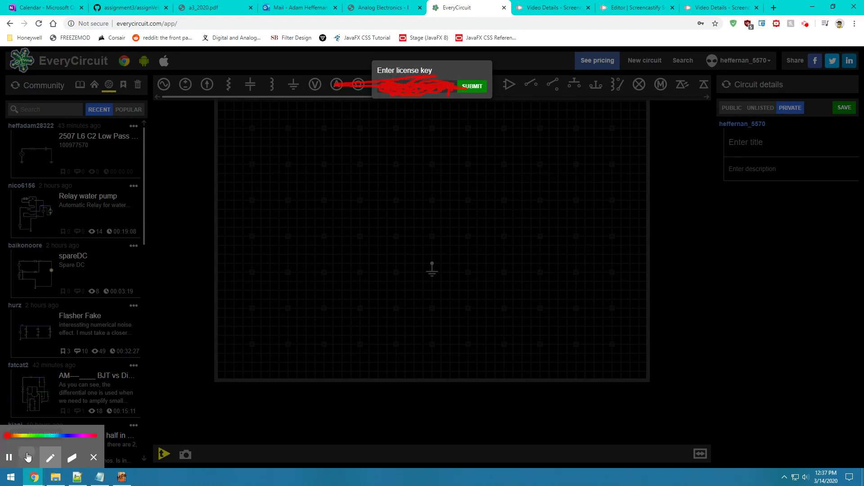
click(28, 457)
click(386, 87)
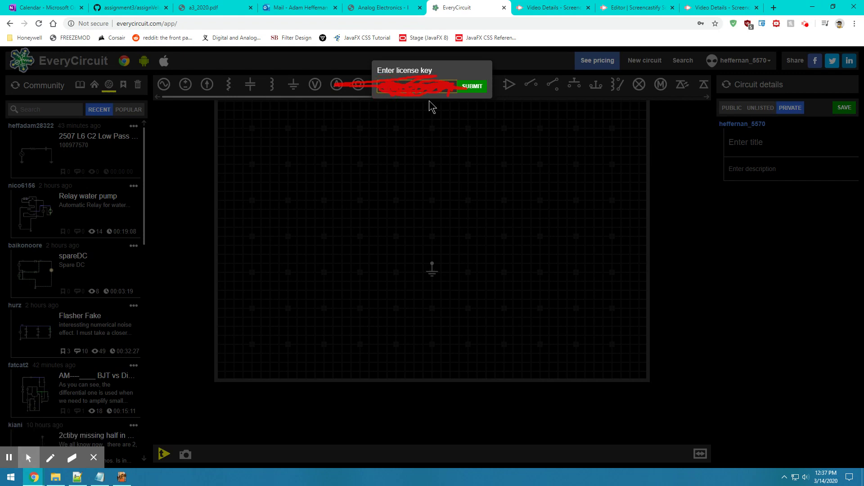
click(473, 91)
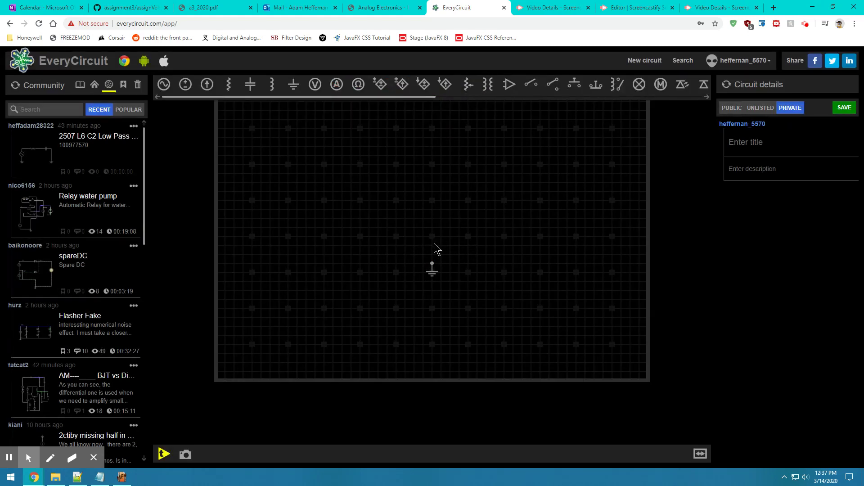
click(740, 63)
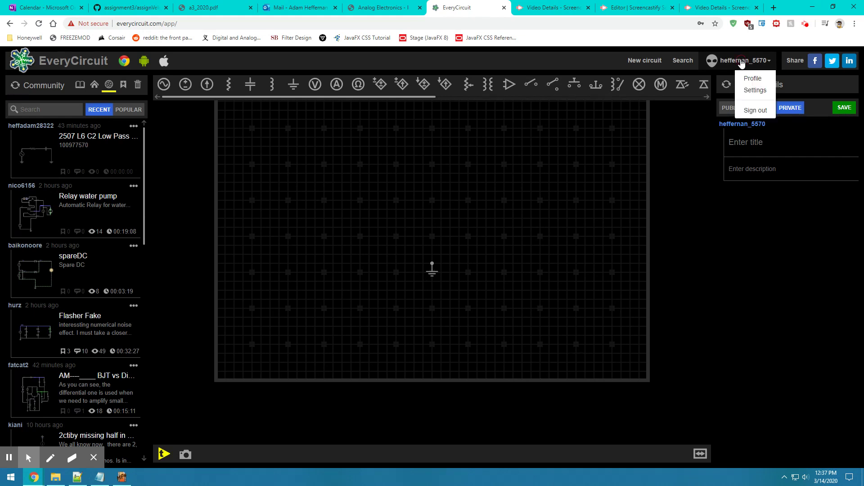
click(748, 79)
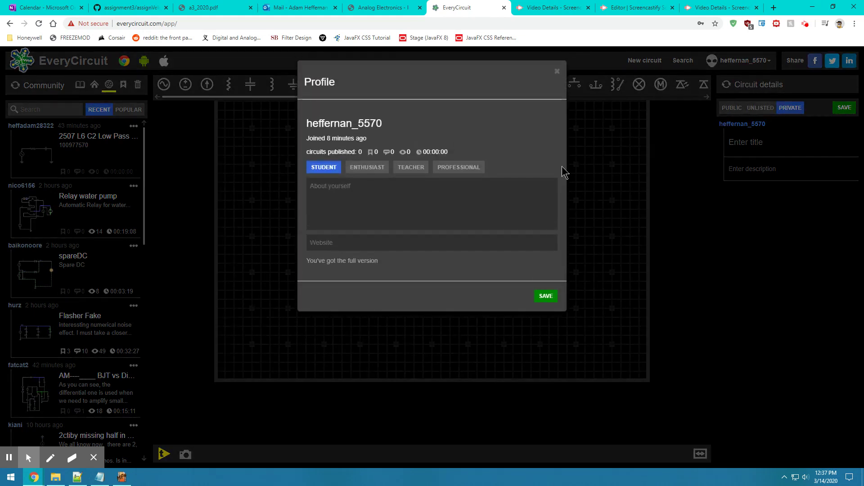
drag(414, 265, 293, 260)
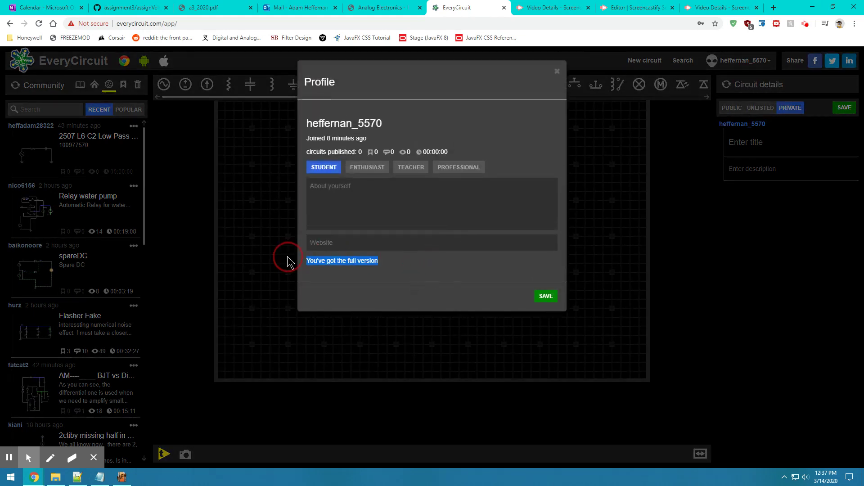
click(288, 258)
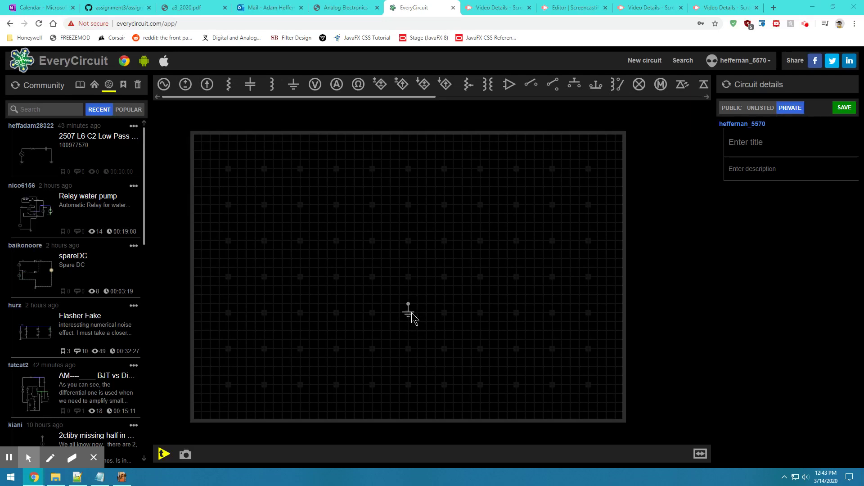
Step: Reposition the ground symbol, then add an ammeter and set it directly above the ground
drag(410, 318, 519, 323)
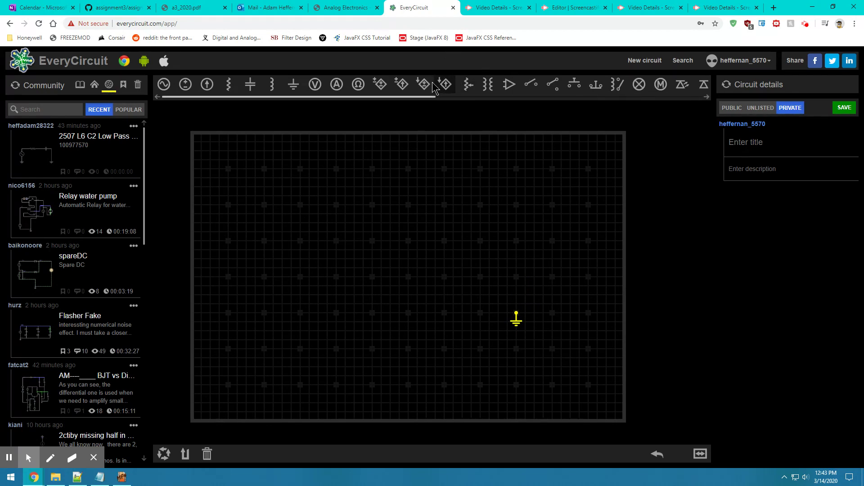
click(337, 84)
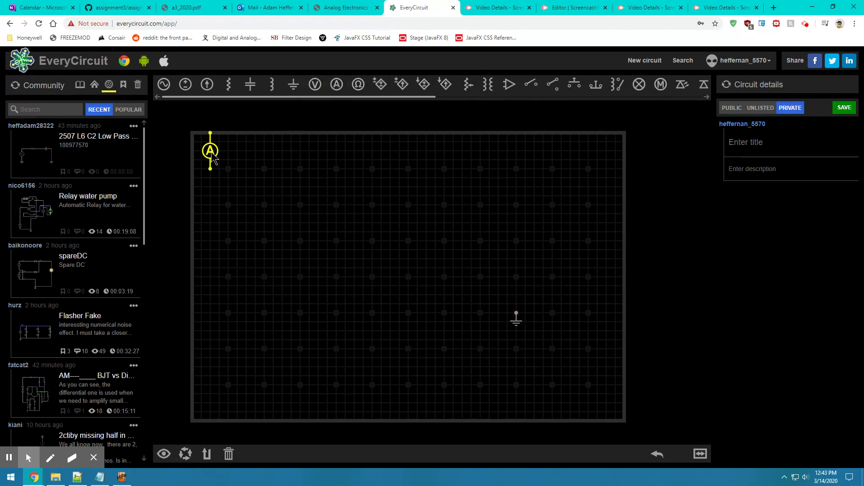
drag(219, 158, 516, 318)
drag(517, 318, 511, 327)
drag(210, 151, 475, 324)
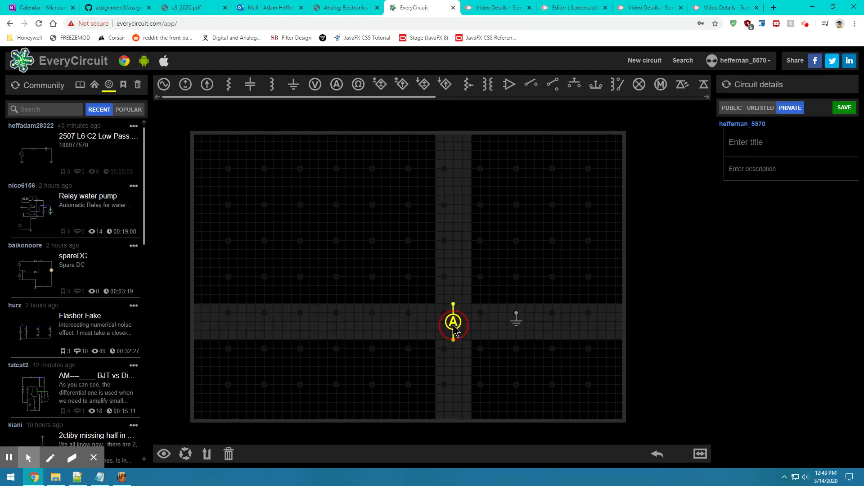
drag(210, 150, 518, 292)
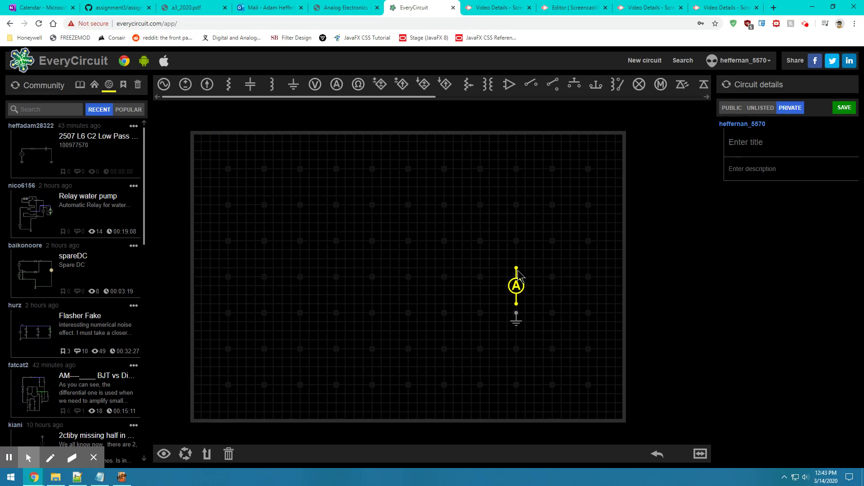
drag(516, 286, 454, 239)
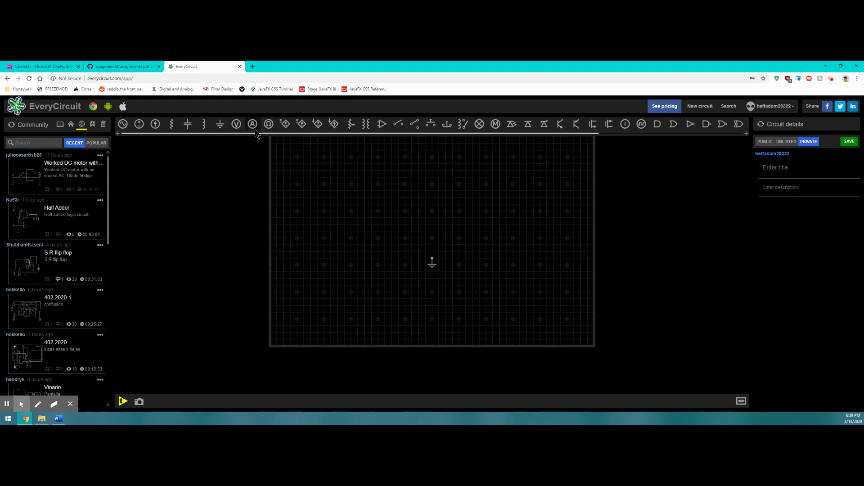
Step: Add a resistor and a capacitor, moving the capacitor toward the canvas centre
drag(268, 134, 513, 162)
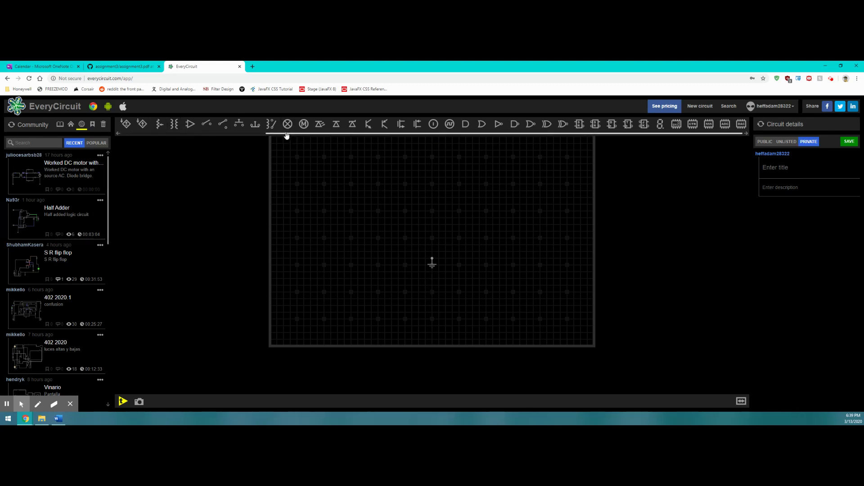
drag(287, 135, 140, 149)
click(175, 129)
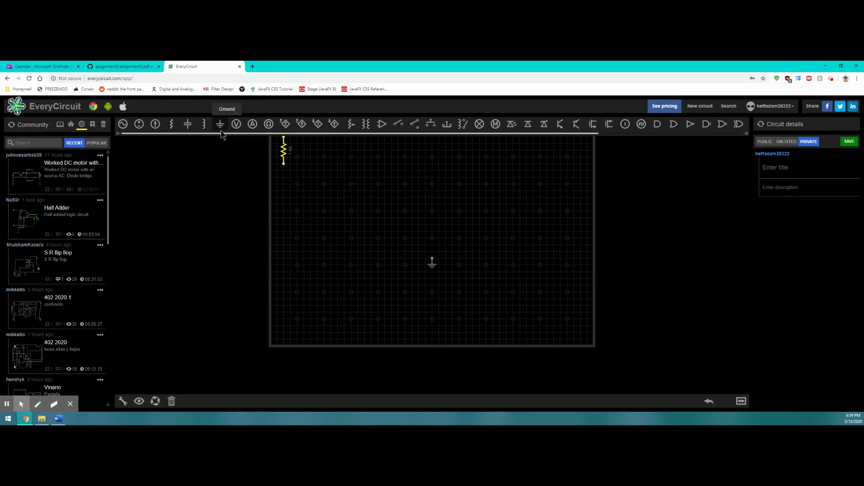
click(188, 129)
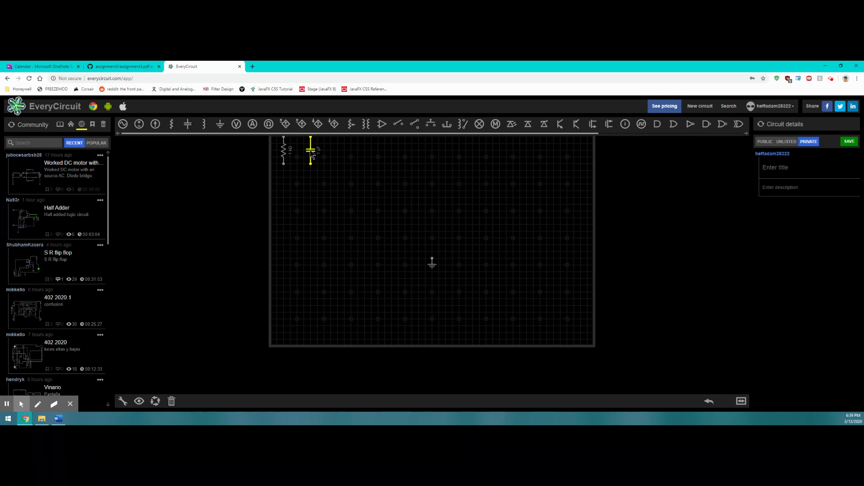
drag(312, 155, 416, 220)
Step: Position the resistor down and left of the ground and re-centre the circuit
drag(284, 157, 373, 261)
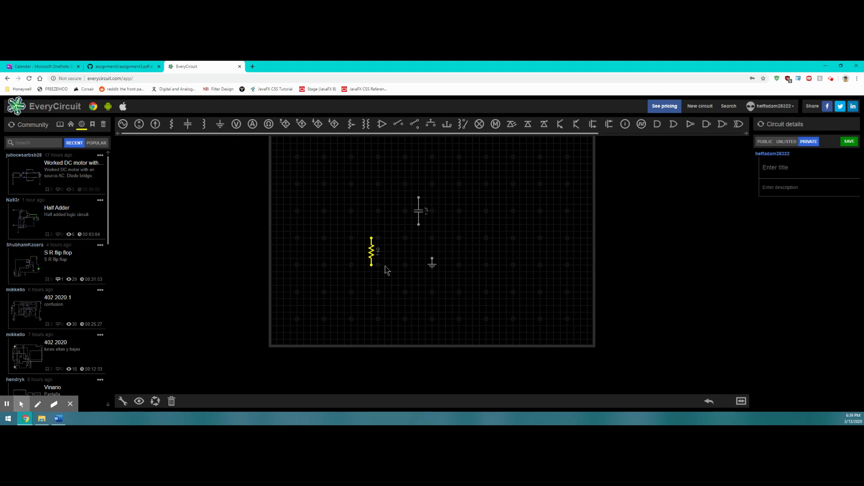
click(378, 254)
drag(378, 253, 381, 251)
click(418, 210)
click(156, 400)
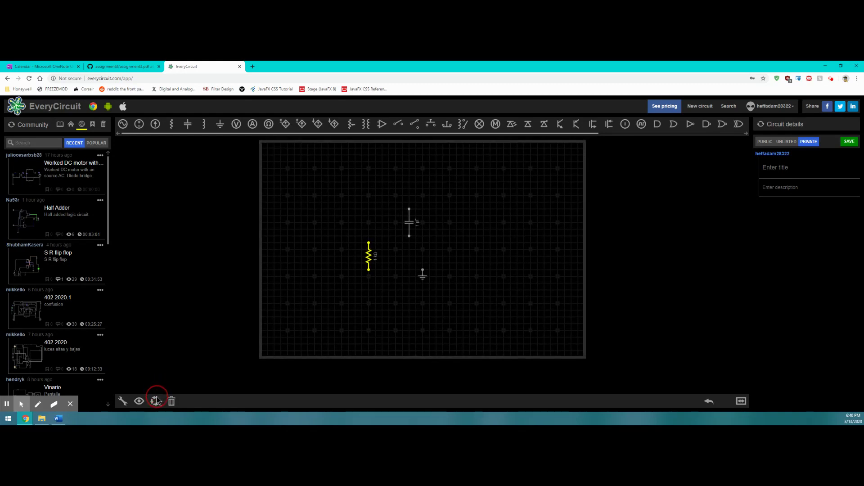
Step: Rotate the resistor and capacitor horizontal and drop the capacitor level with the resistor
drag(156, 401, 160, 401)
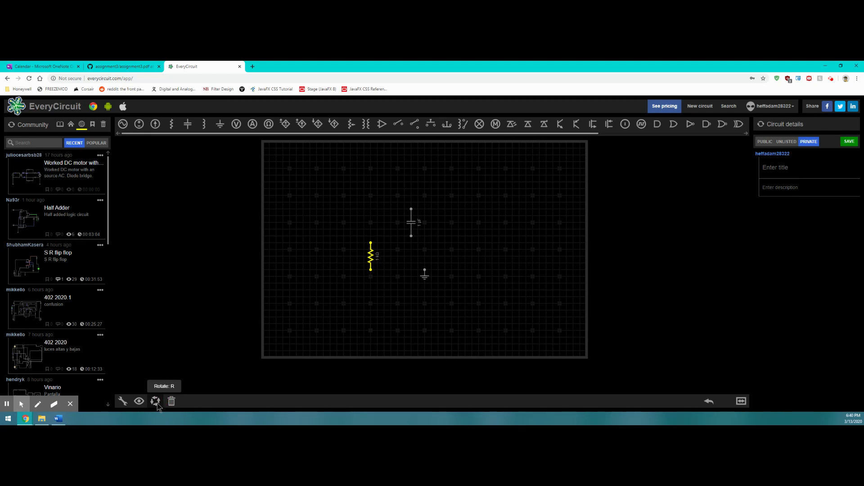
click(159, 405)
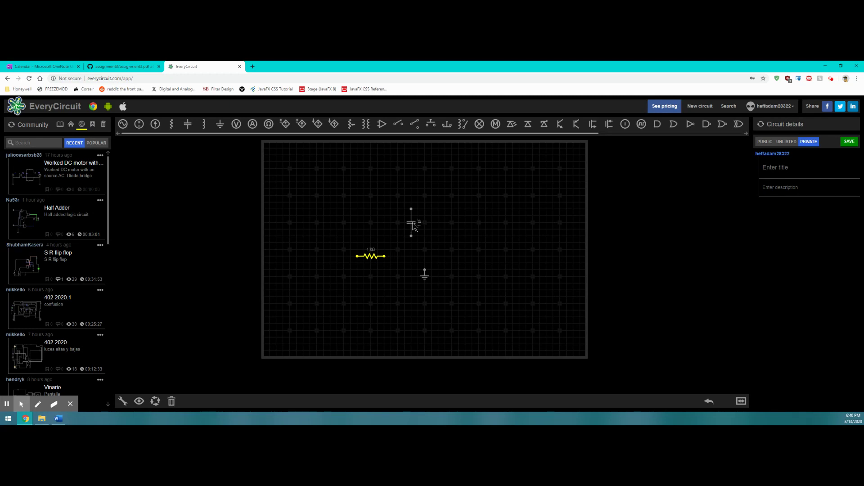
click(413, 225)
click(155, 401)
drag(413, 227, 415, 254)
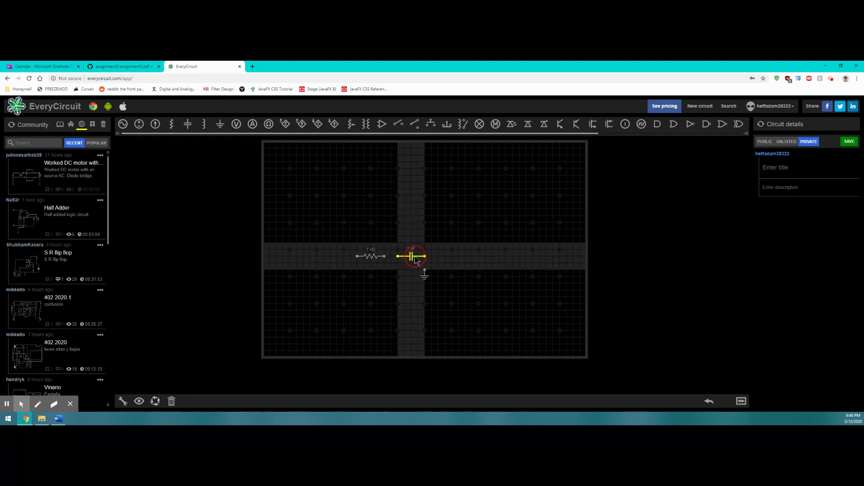
drag(415, 261, 415, 261)
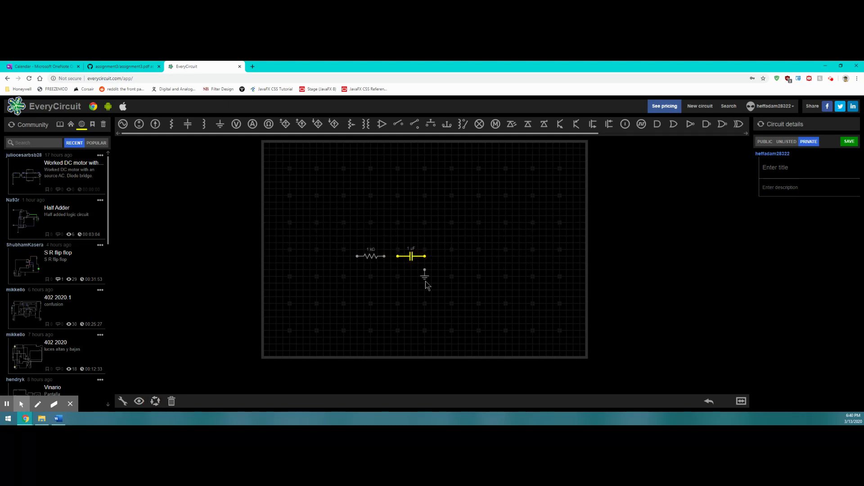
Step: Wire the resistor's right end to the capacitor and the capacitor to ground
click(470, 265)
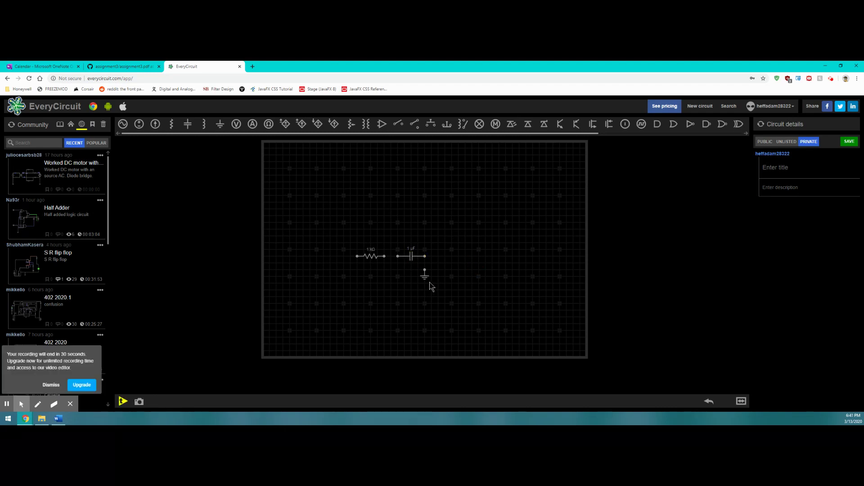
click(385, 258)
click(399, 257)
click(425, 257)
click(425, 270)
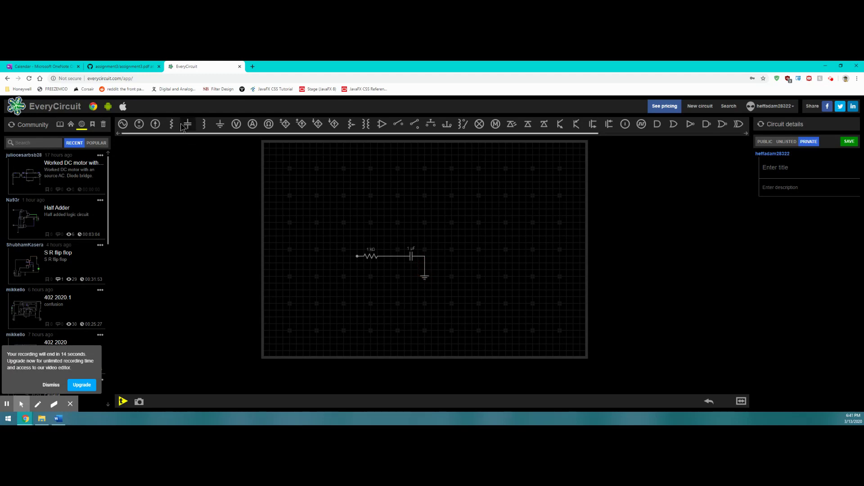
Step: Add a voltage source left of the resistor, wire it in, and ground its lower end
click(139, 126)
drag(279, 167, 333, 280)
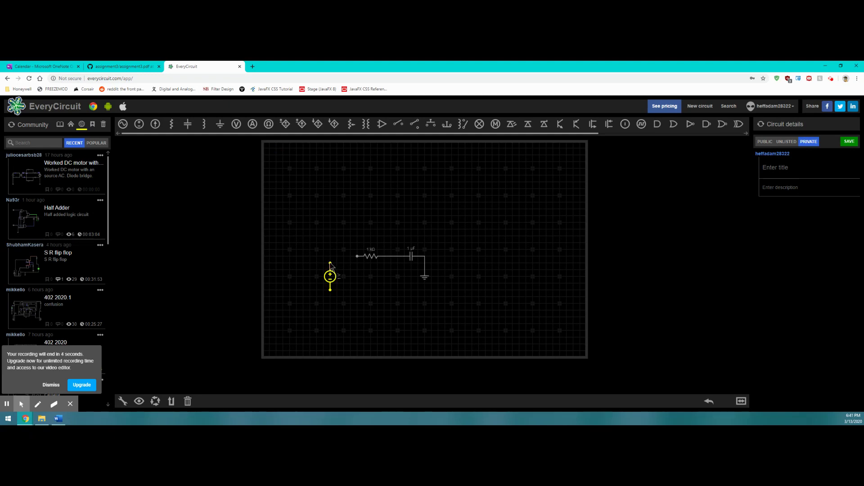
click(330, 264)
click(357, 257)
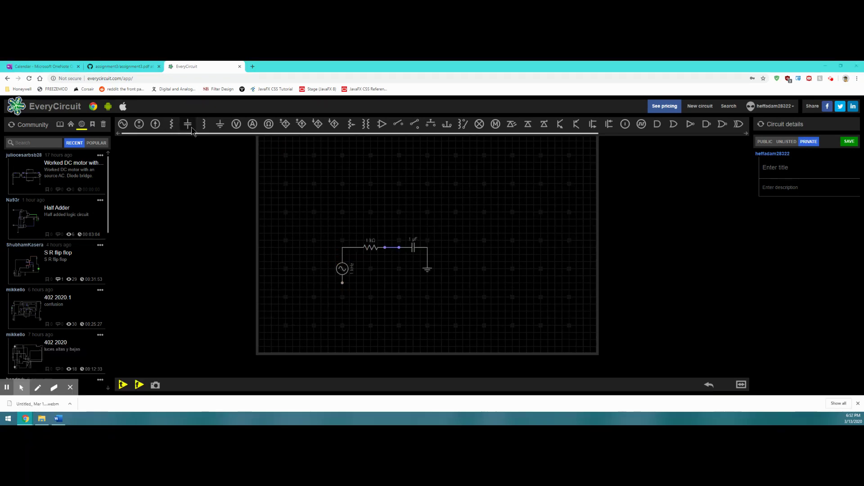
click(220, 130)
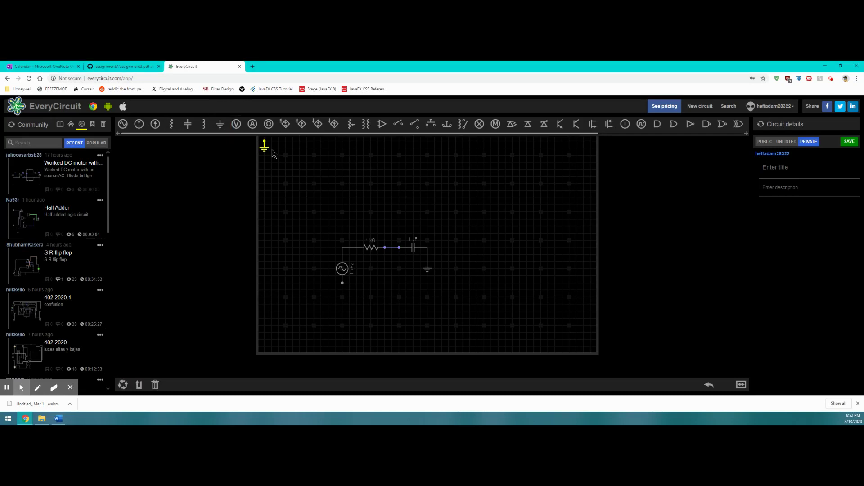
drag(268, 150, 345, 291)
click(345, 272)
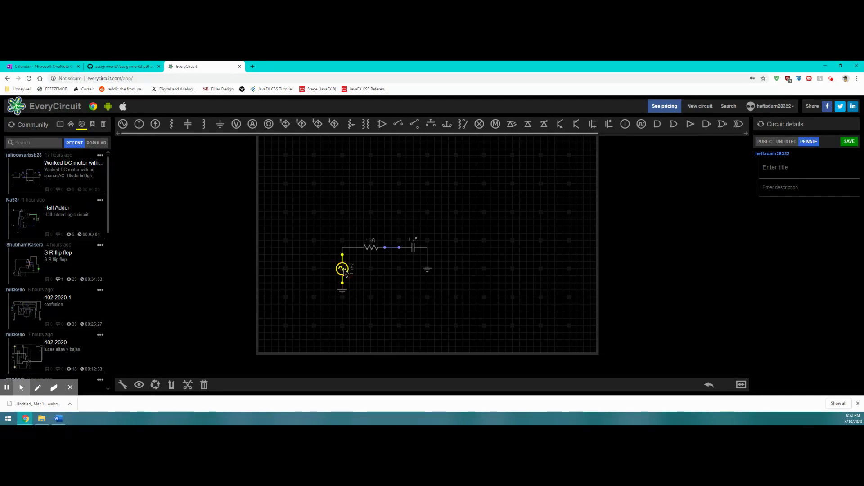
click(367, 268)
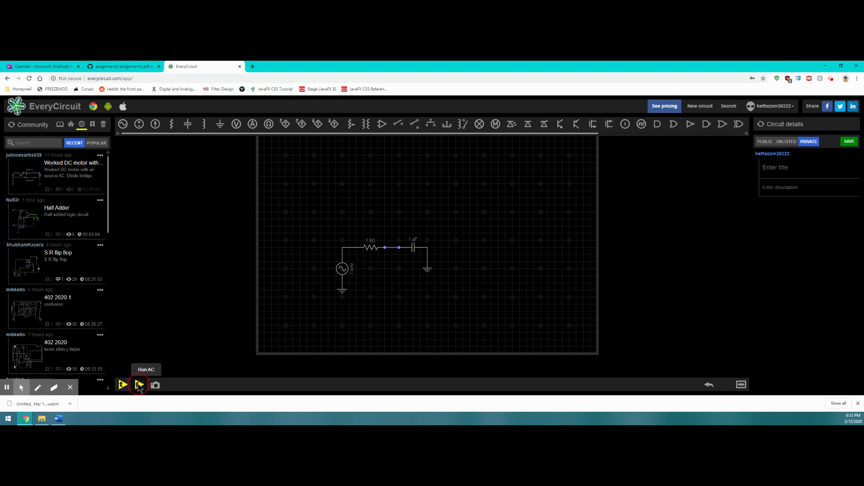
click(139, 386)
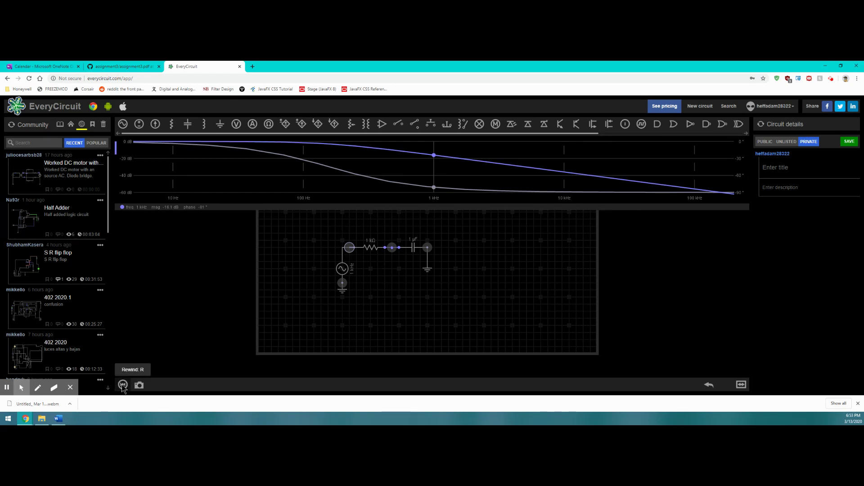
click(123, 385)
click(123, 386)
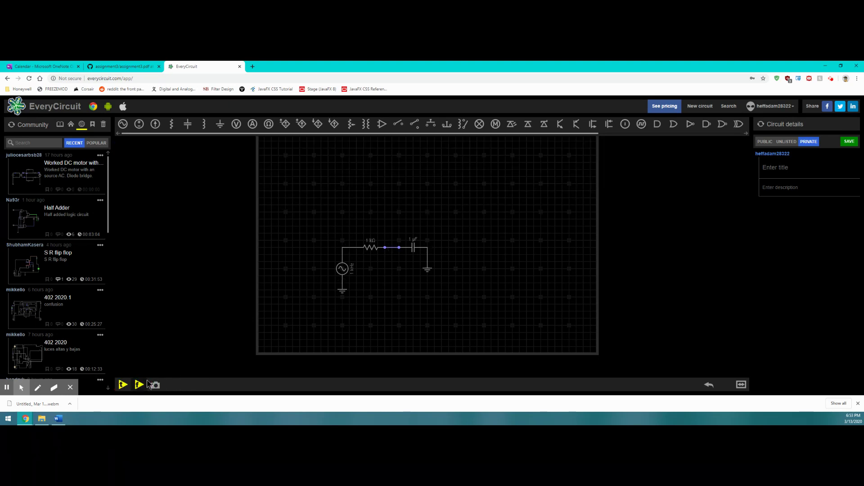
Step: Run the transient simulation and plot the source-to-resistor and capacitor-to-ground wire voltages
click(123, 385)
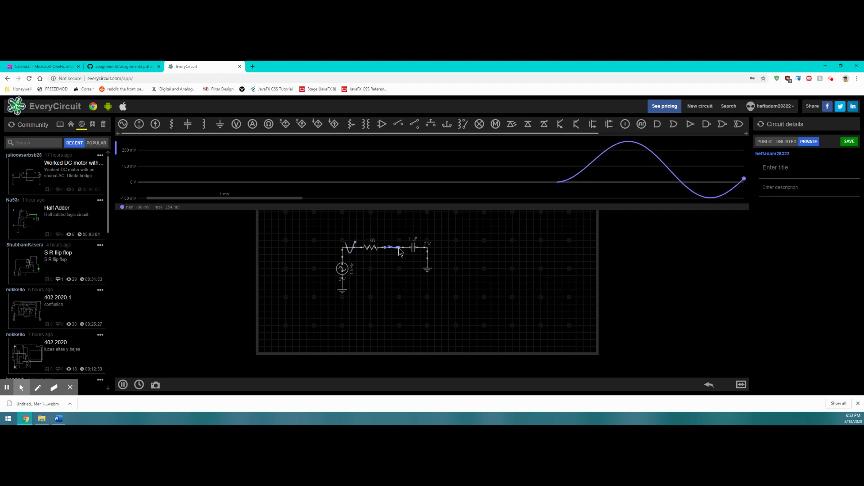
click(349, 248)
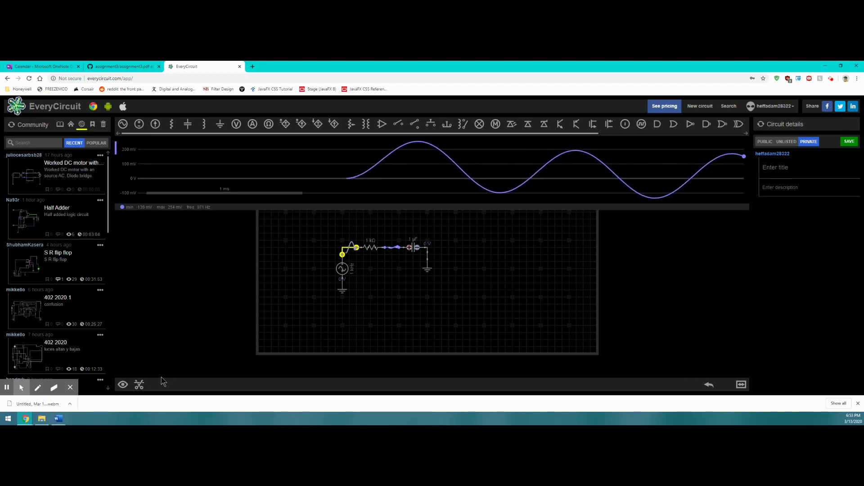
click(122, 385)
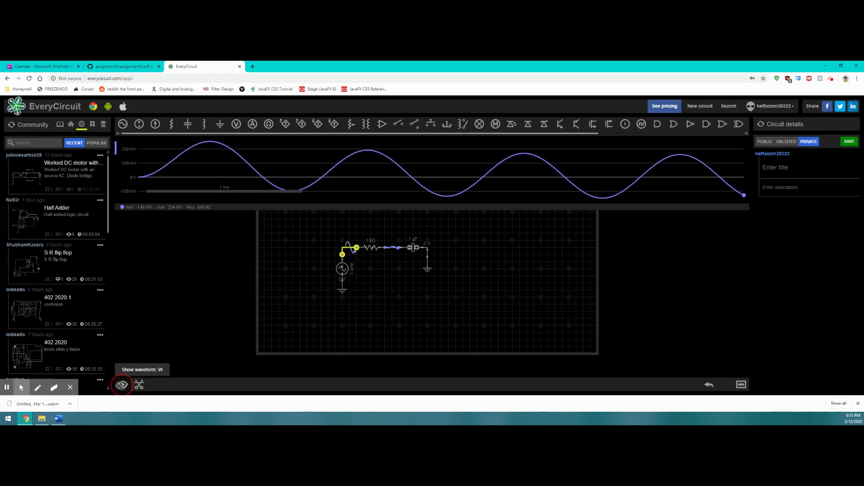
click(121, 386)
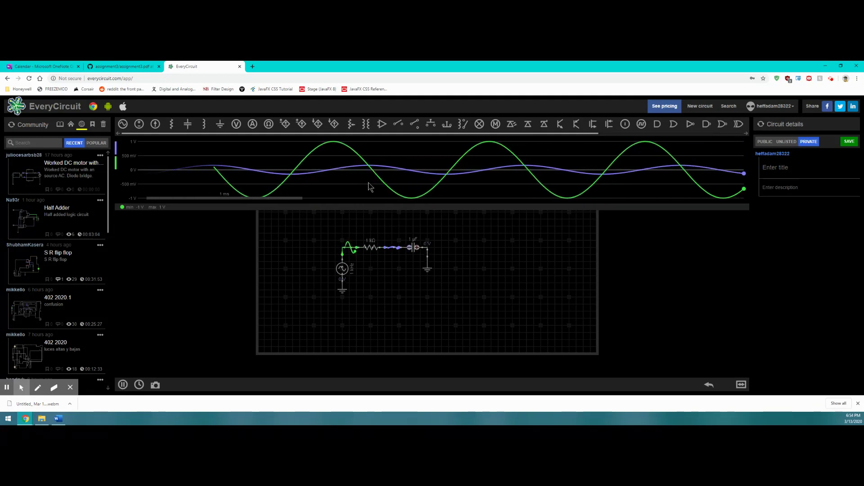
click(426, 254)
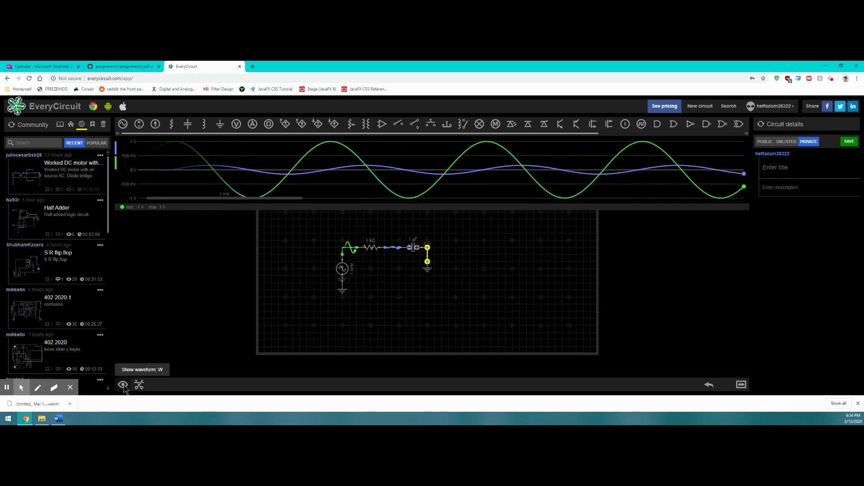
click(124, 386)
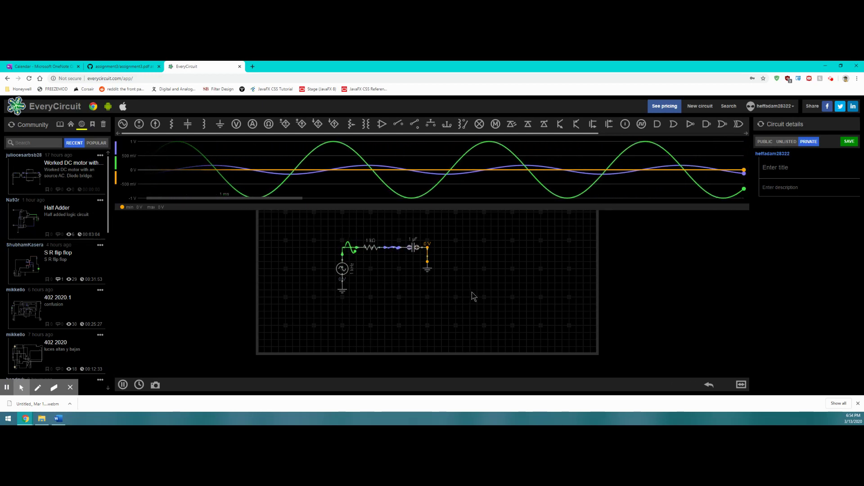
Step: Pause the simulation, flip the source's ground symbol back upright, and select the AC source
click(123, 385)
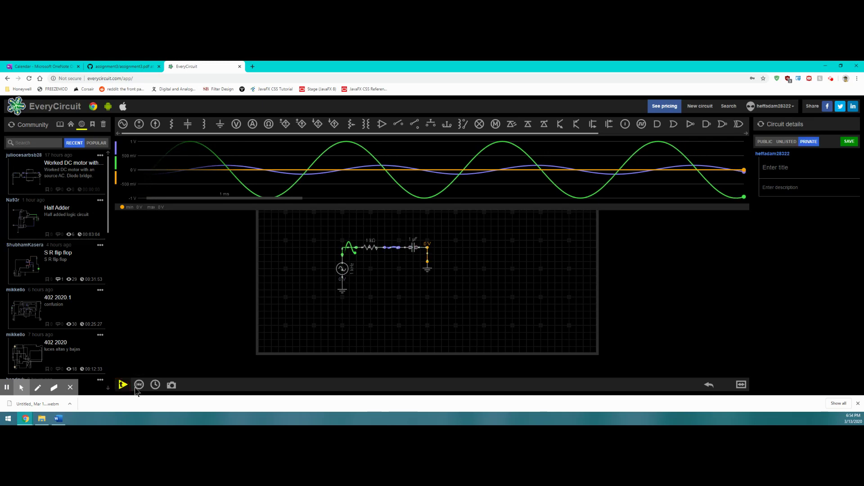
click(344, 290)
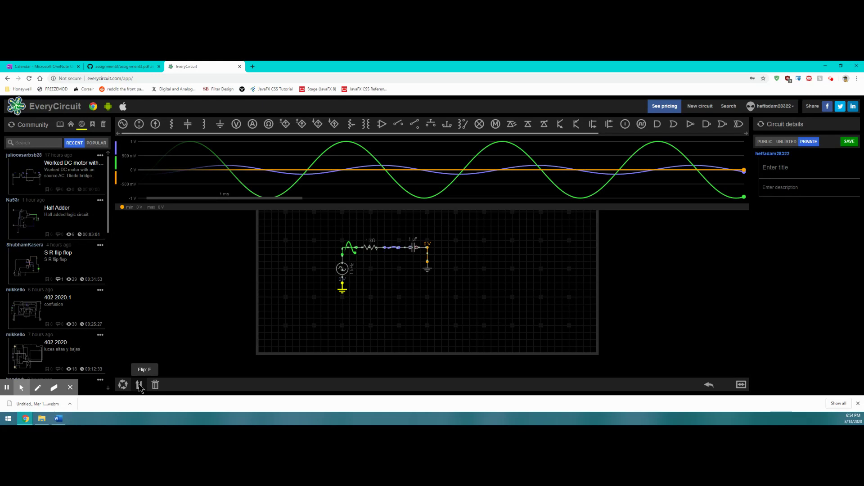
click(139, 386)
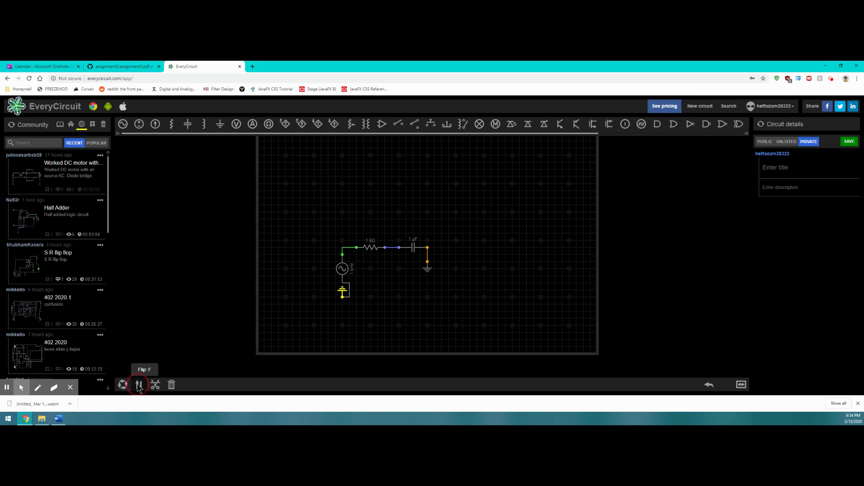
click(139, 385)
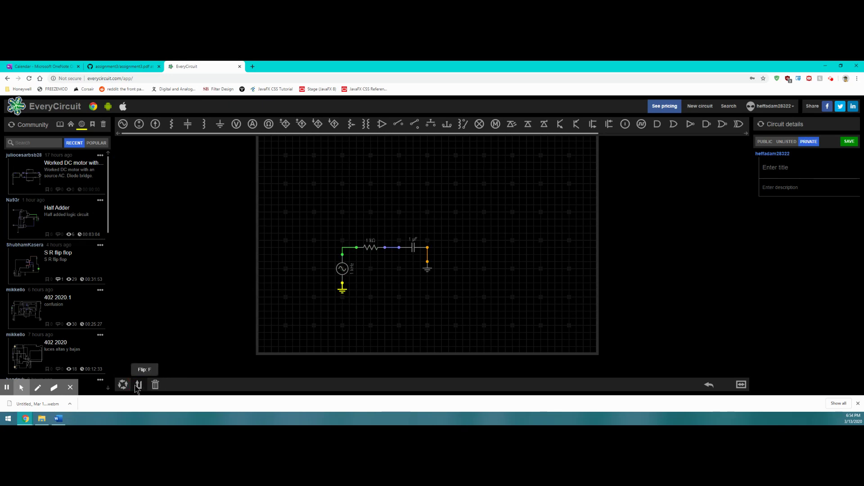
click(139, 389)
click(139, 389)
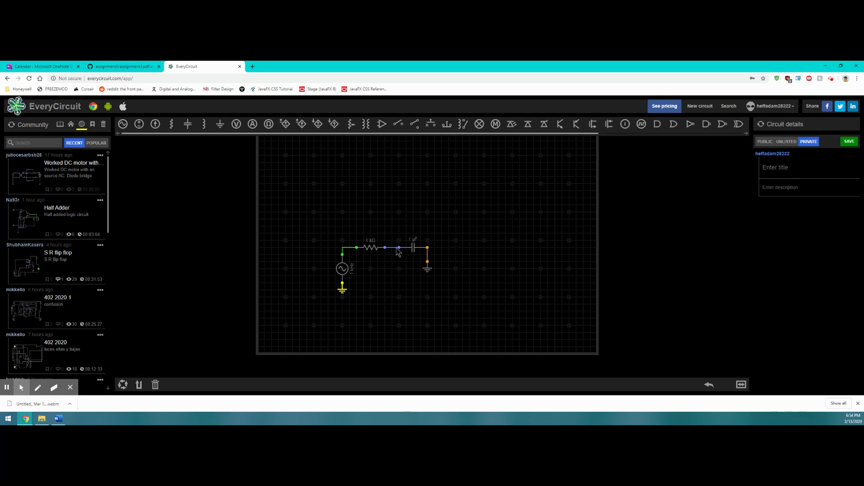
click(343, 272)
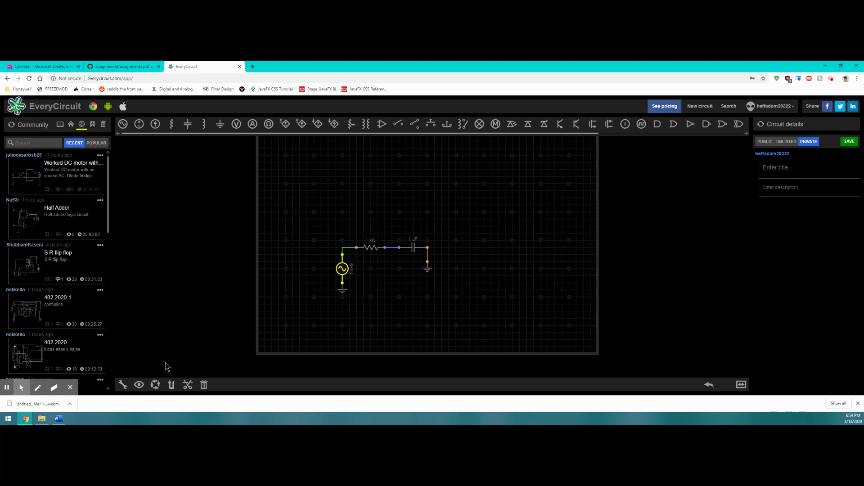
Step: Review the AC source settings, the 1 kΩ resistor and 1 µF capacitor, then add an NPN transistor
click(121, 388)
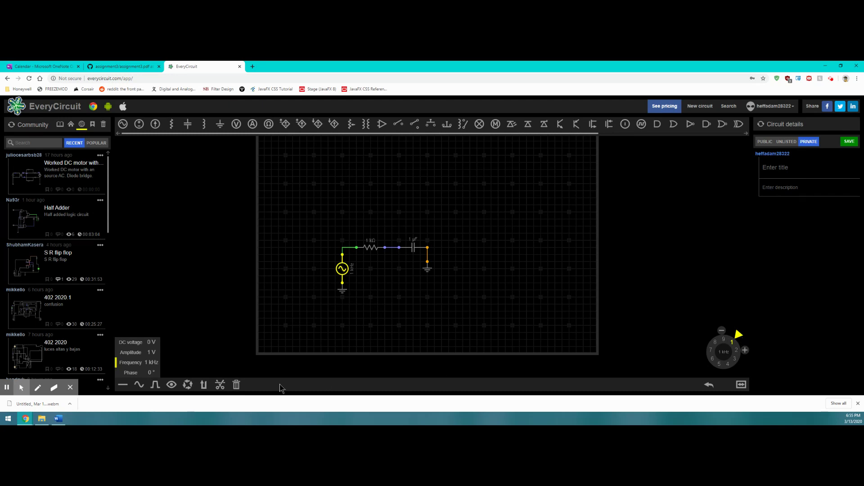
click(151, 341)
click(163, 316)
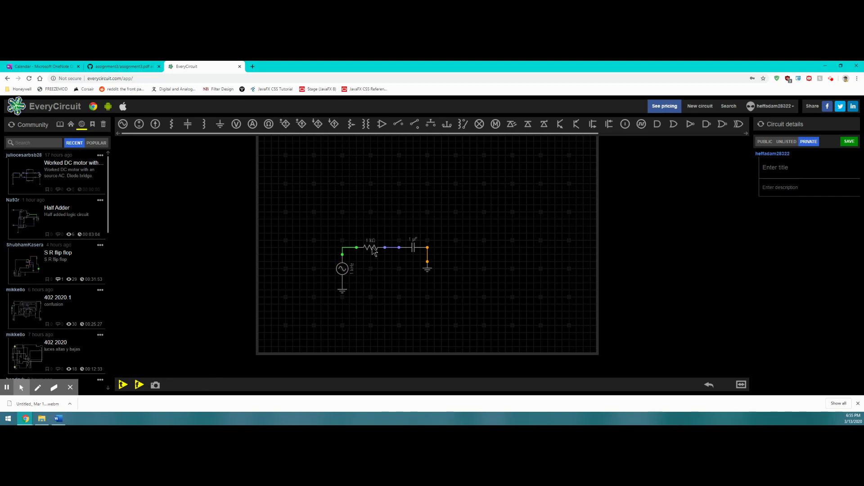
click(374, 250)
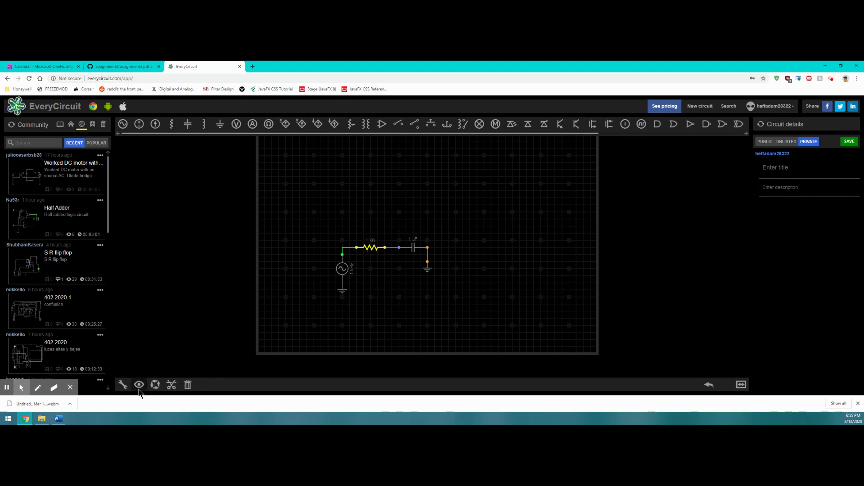
click(122, 385)
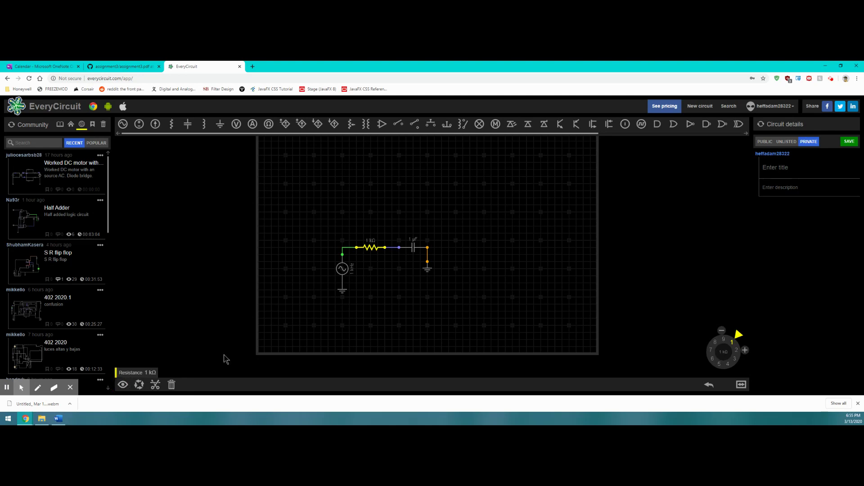
click(413, 251)
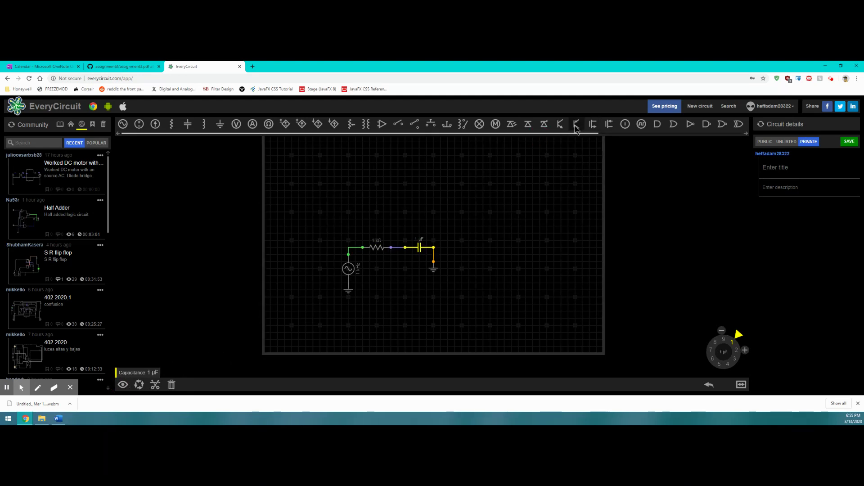
click(560, 128)
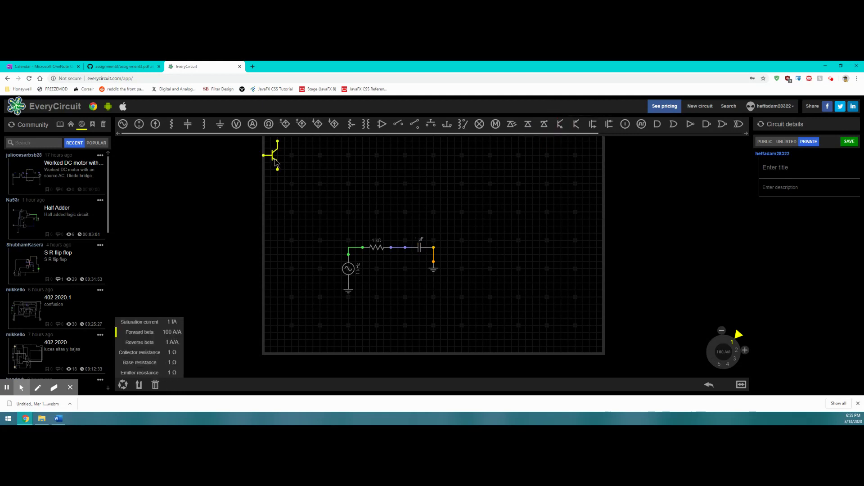
Step: Move the NPN transistor above the RC circuit and inspect its collector resistance
drag(276, 160, 401, 206)
click(174, 332)
click(172, 352)
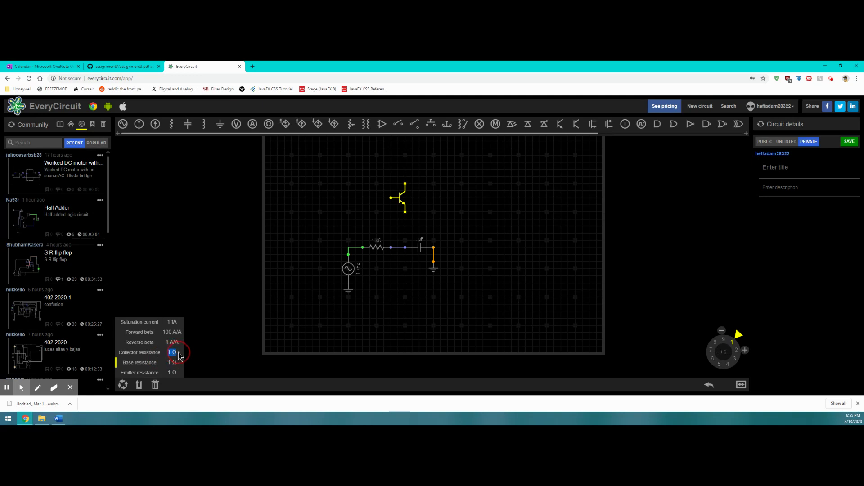
click(172, 372)
Step: Rotate the transistor through four quarter turns, then delete it from the canvas
click(123, 385)
click(123, 385)
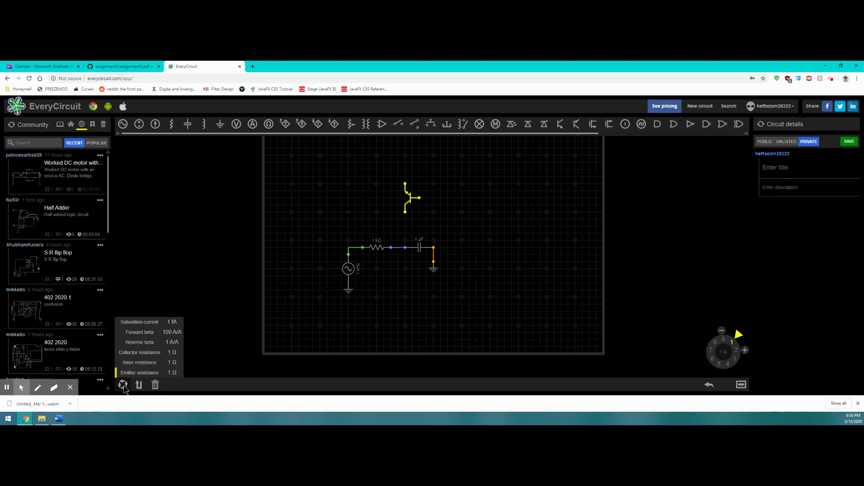
click(123, 385)
click(123, 385)
click(154, 385)
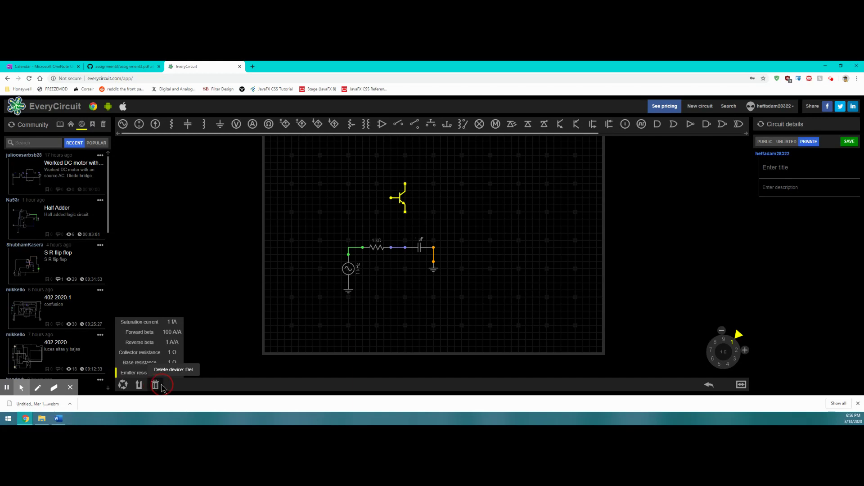
click(155, 385)
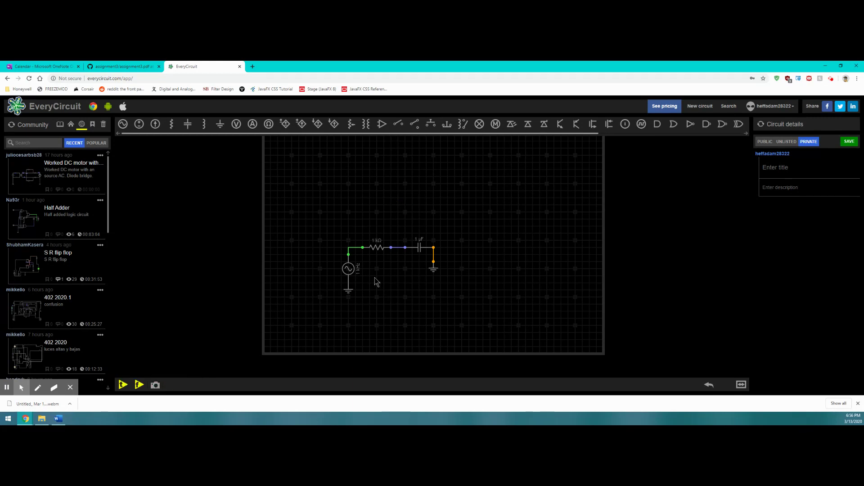
drag(340, 248, 320, 265)
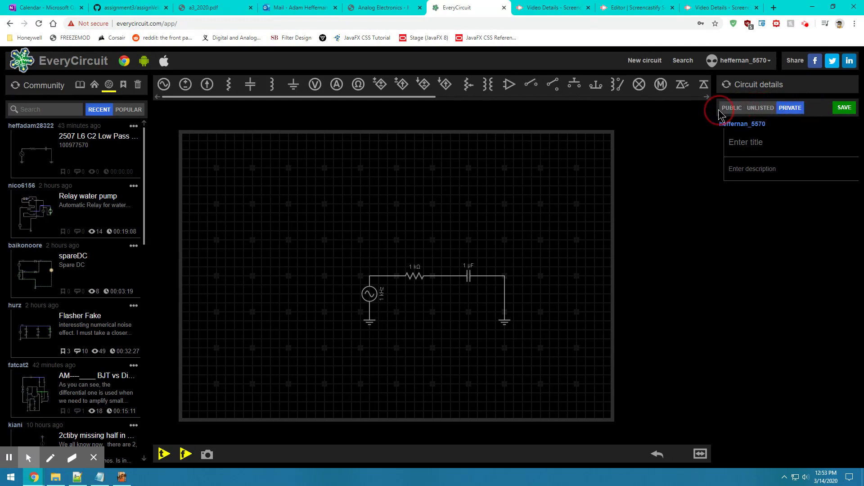
Step: Toggle the circuit's visibility to public and back, leaving it private
click(788, 116)
click(734, 112)
click(785, 115)
click(738, 108)
click(791, 108)
click(731, 108)
click(790, 109)
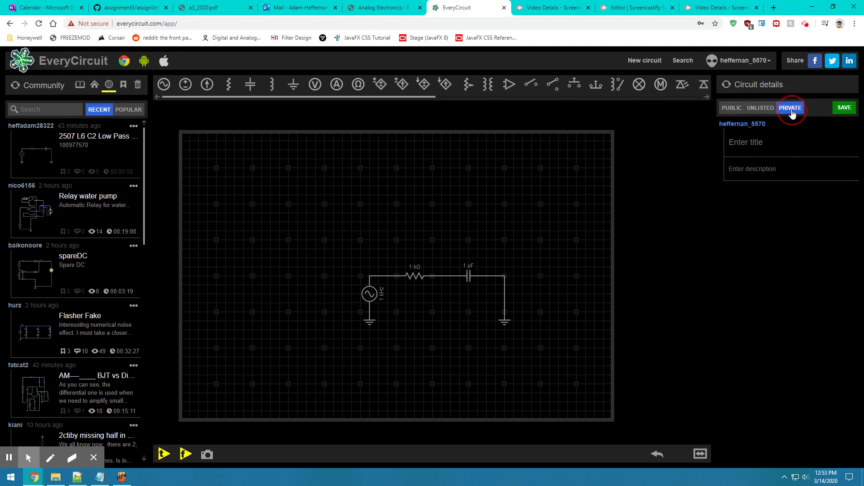
Step: Select and deselect the author name text in Circuit details
double_click(794, 129)
click(779, 120)
click(690, 135)
click(796, 111)
double_click(762, 164)
double_click(685, 180)
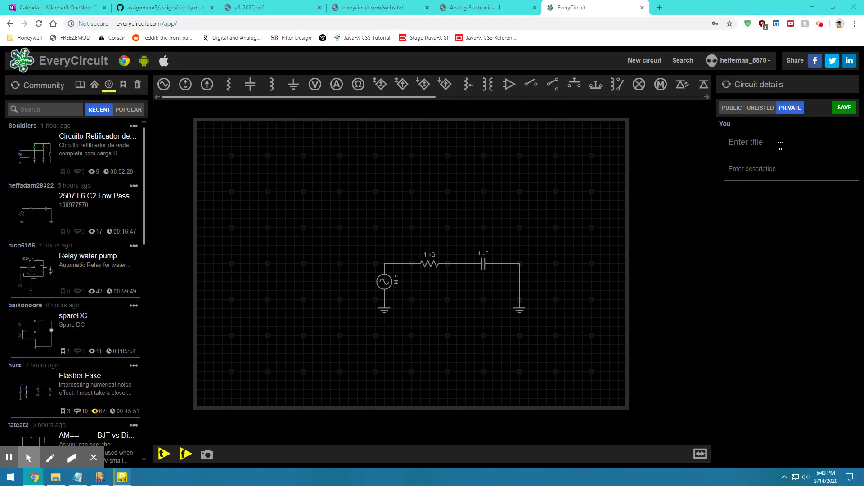
Step: Start the circuit title with 2507 and bring up the Lab 4 manual PDF
click(779, 137)
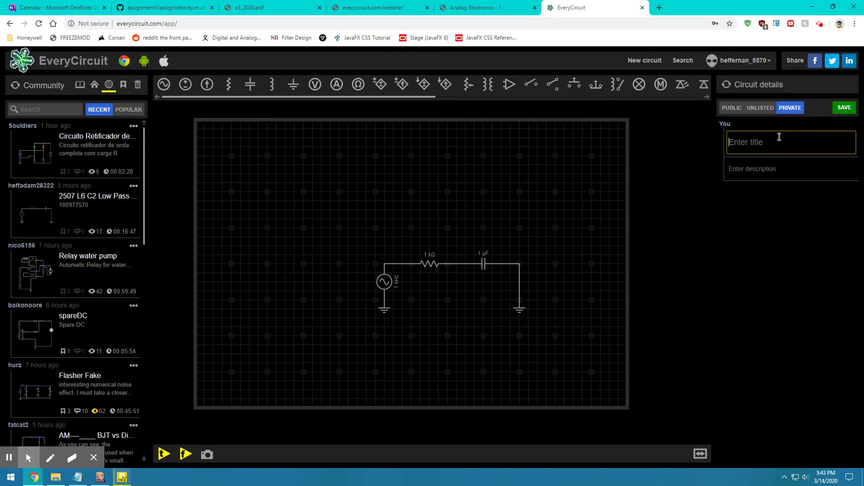
text(2507)
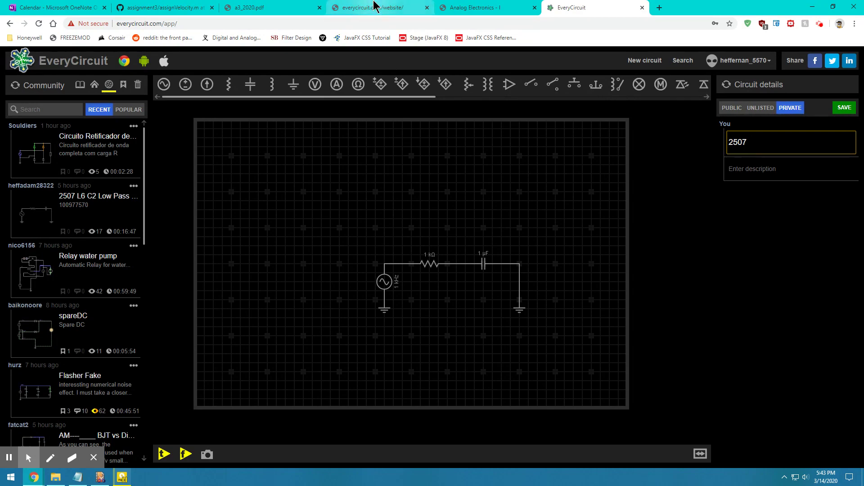
click(450, 7)
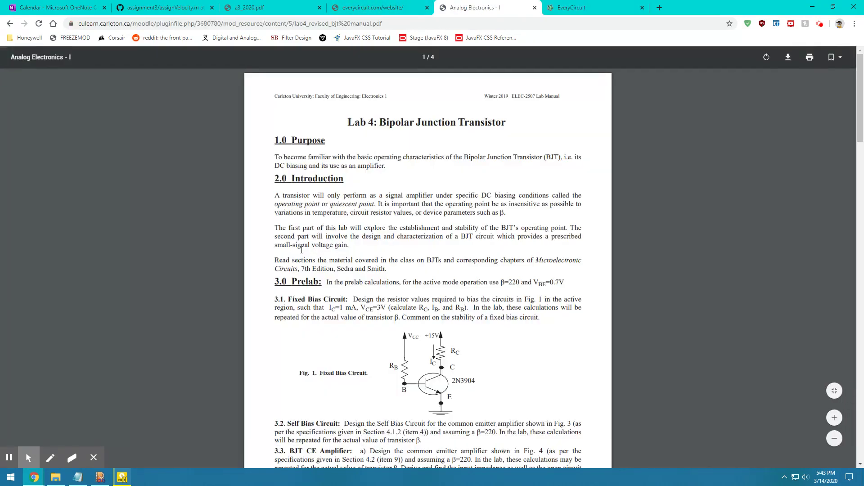
Step: Scroll the lab manual to the 4.1.1 Fixed Bias heading and select it
scroll(299, 250, down, 14)
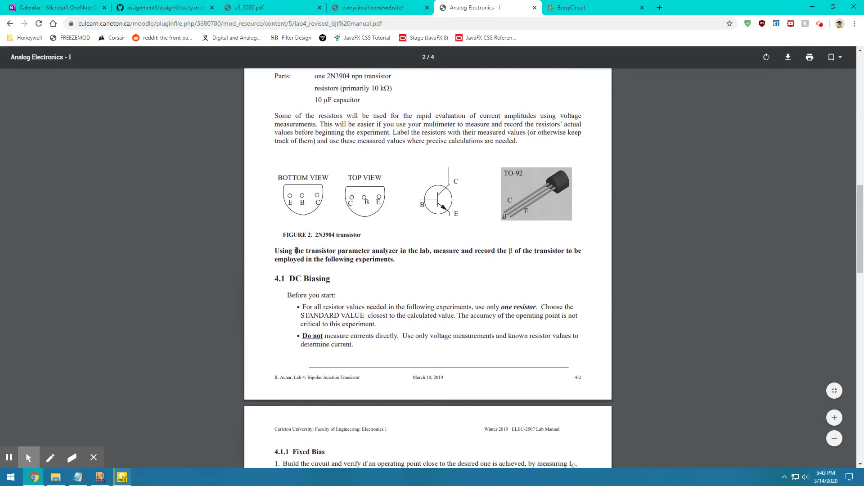
scroll(296, 250, down, 4)
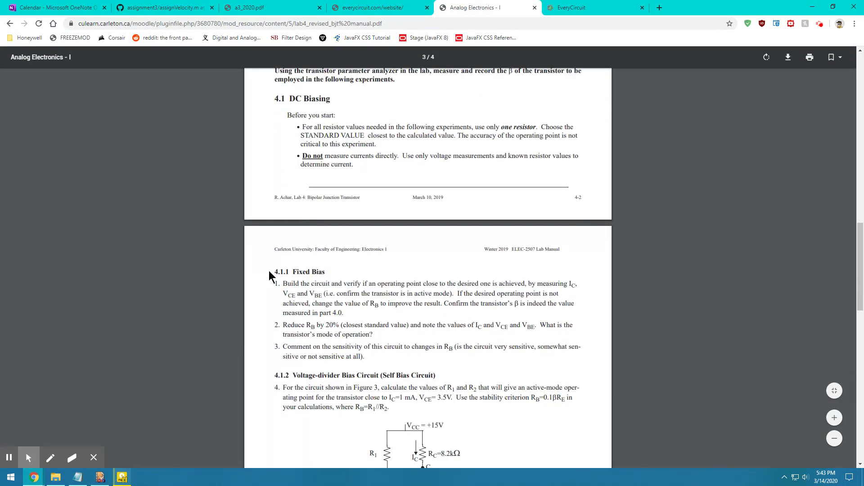
drag(274, 271, 322, 272)
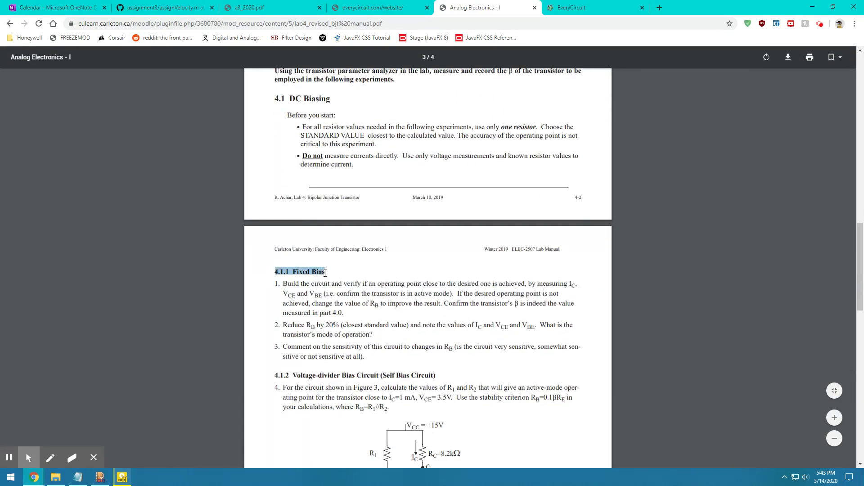
click(325, 272)
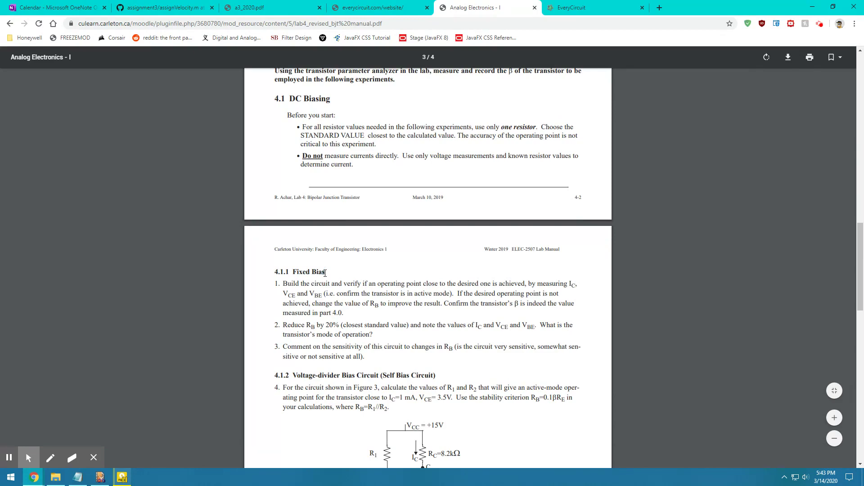
click(585, 9)
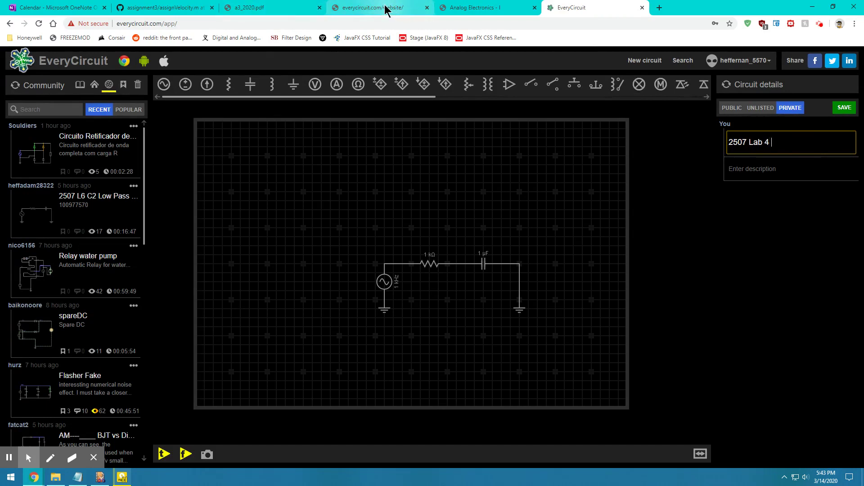
Step: Reselect the 4.1.1 Fixed Bias heading in the PDF, then return to the circuit editor
click(488, 9)
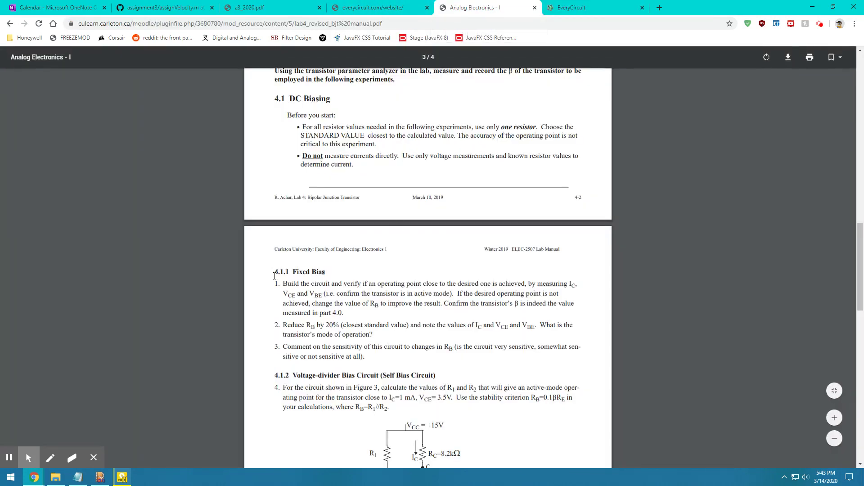
drag(289, 274, 324, 272)
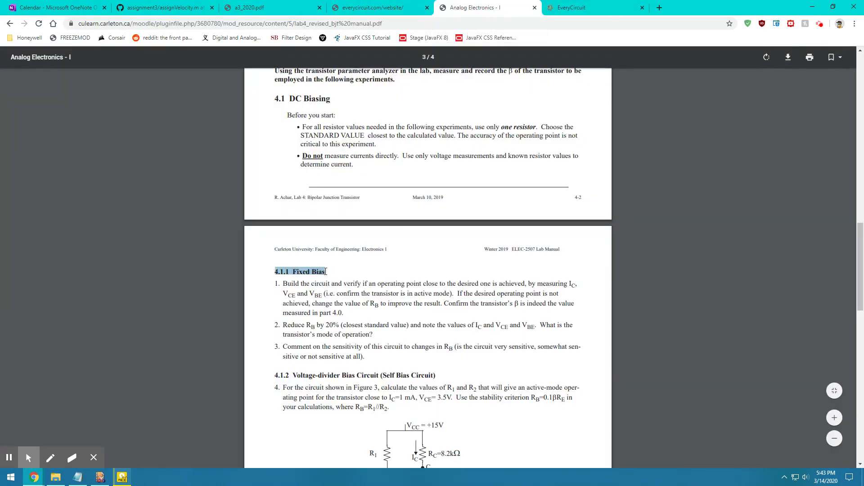
click(313, 272)
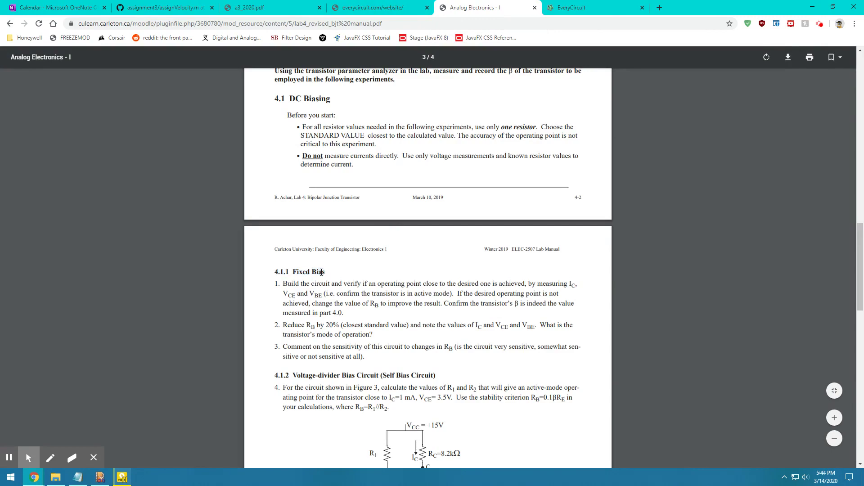
click(590, 8)
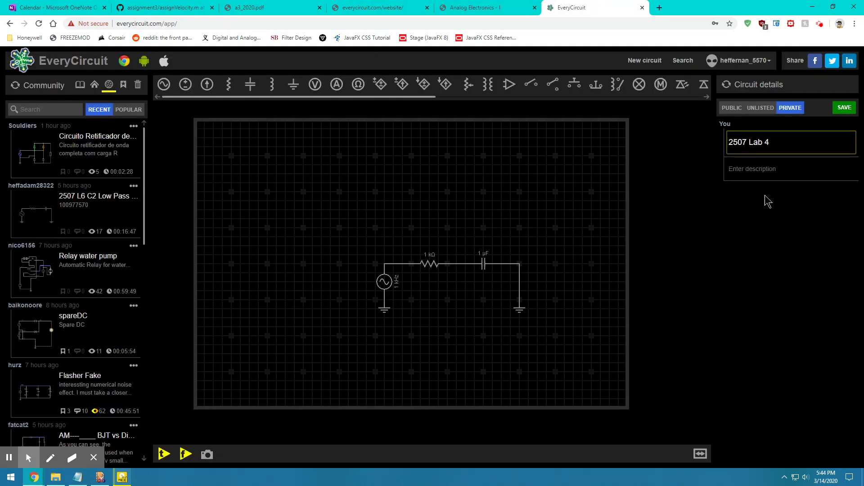
Step: Extend the title to '2507 Lab 4 4.1.1 Fixed Bias'
text(.1)
text(.1 Fixed Bias)
click(462, 8)
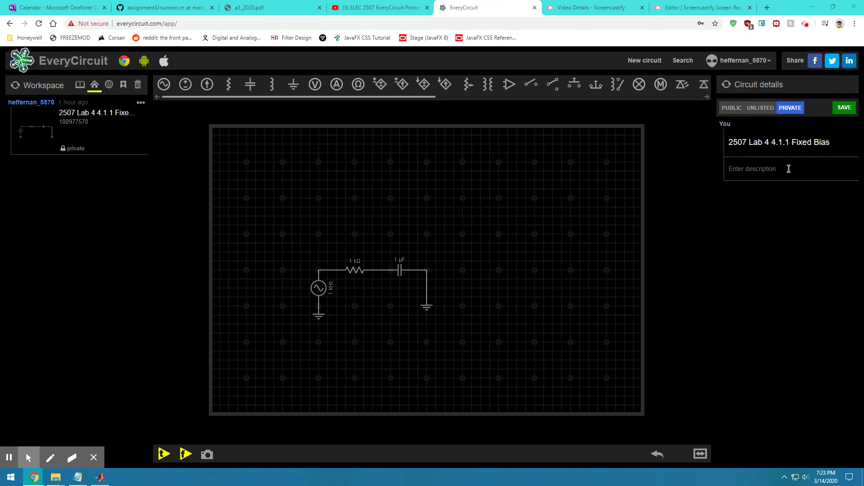
Step: Enter the account username as the circuit description, correcting a typo
click(789, 169)
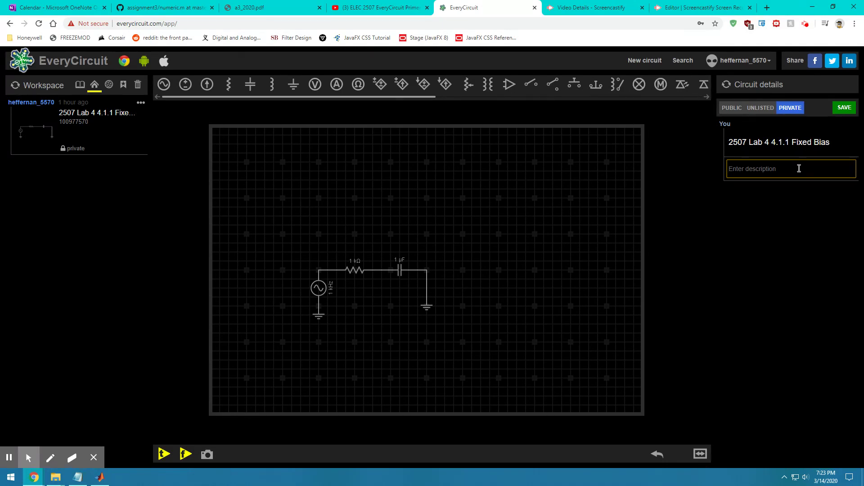
text(s)
key(BackSpace)
text(heffernan_5570)
Step: Save the circuit '2507 Lab 4 4.1.1 Fixed Bias' privately
click(839, 108)
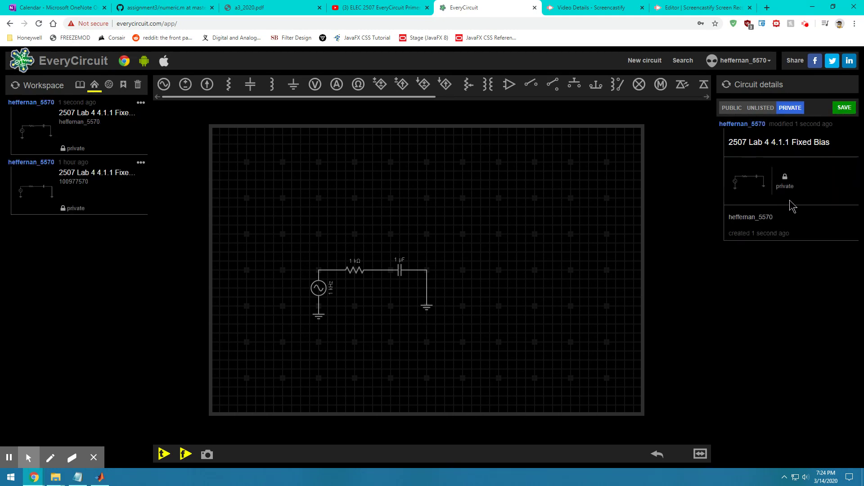
click(785, 180)
double_click(789, 185)
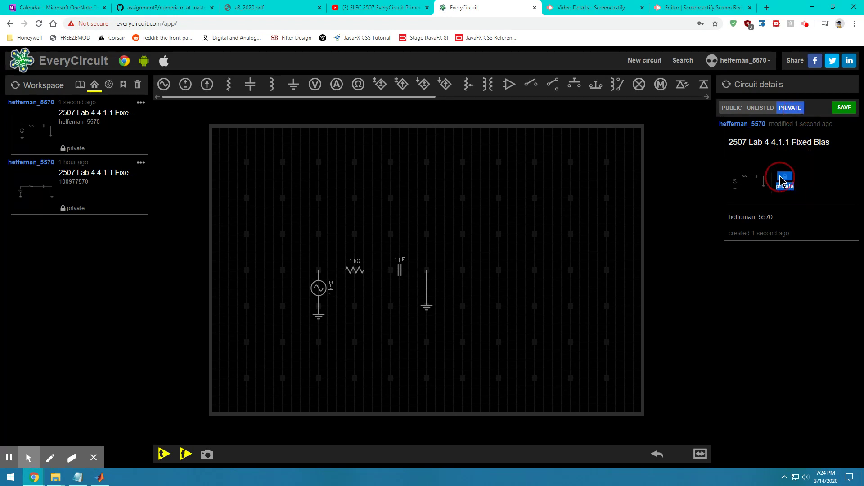
double_click(789, 184)
click(802, 194)
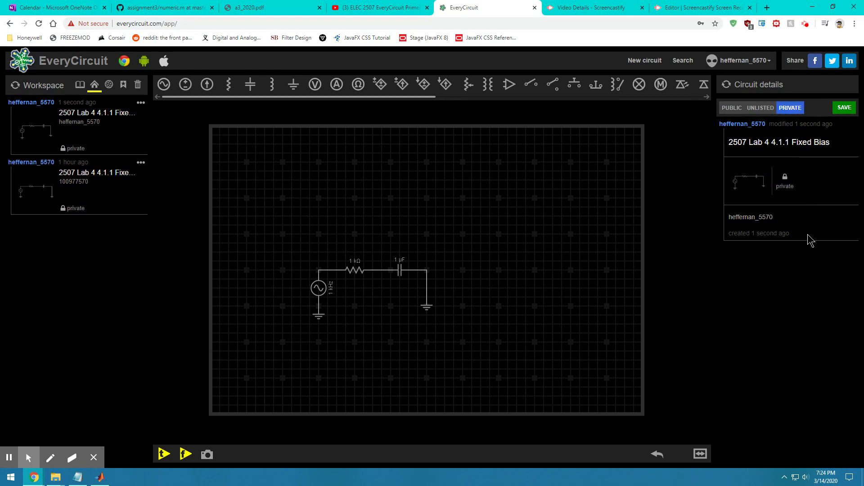
click(849, 110)
Step: Check the user profile and author name, closing both without changes
click(745, 61)
click(751, 78)
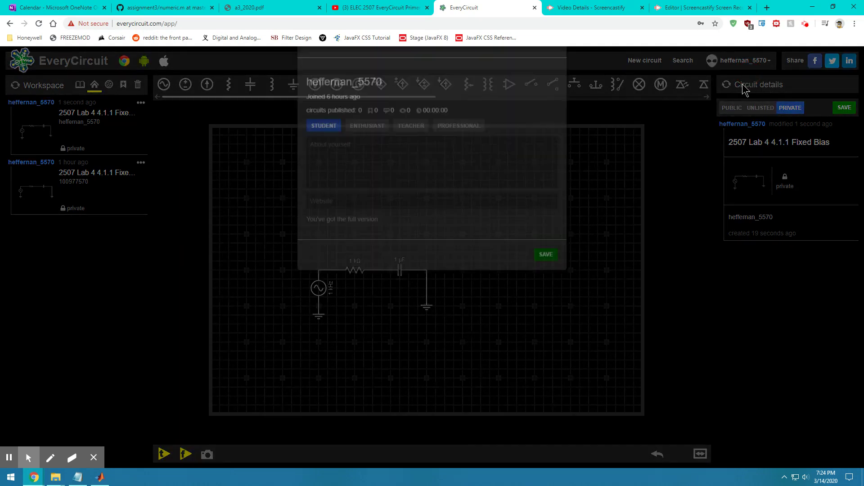
click(739, 307)
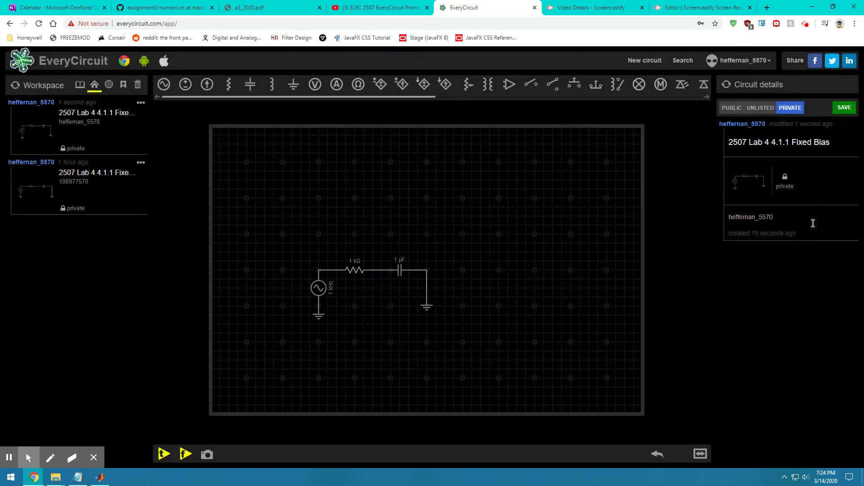
drag(813, 223, 732, 203)
click(711, 206)
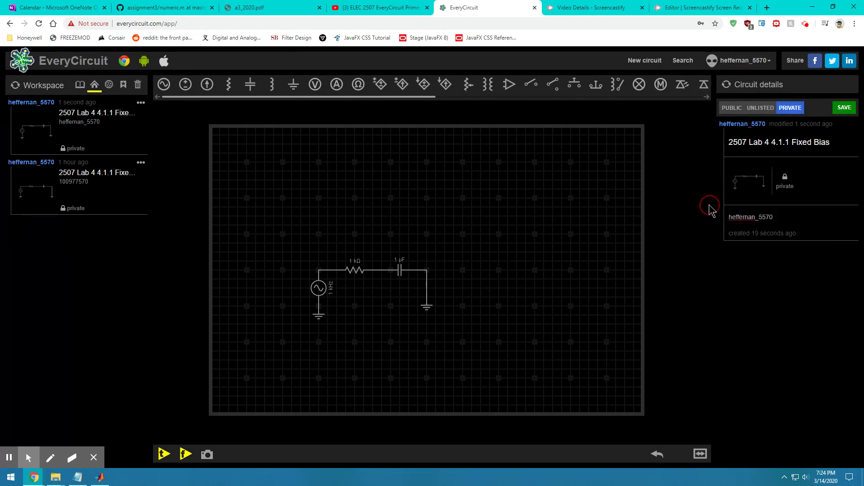